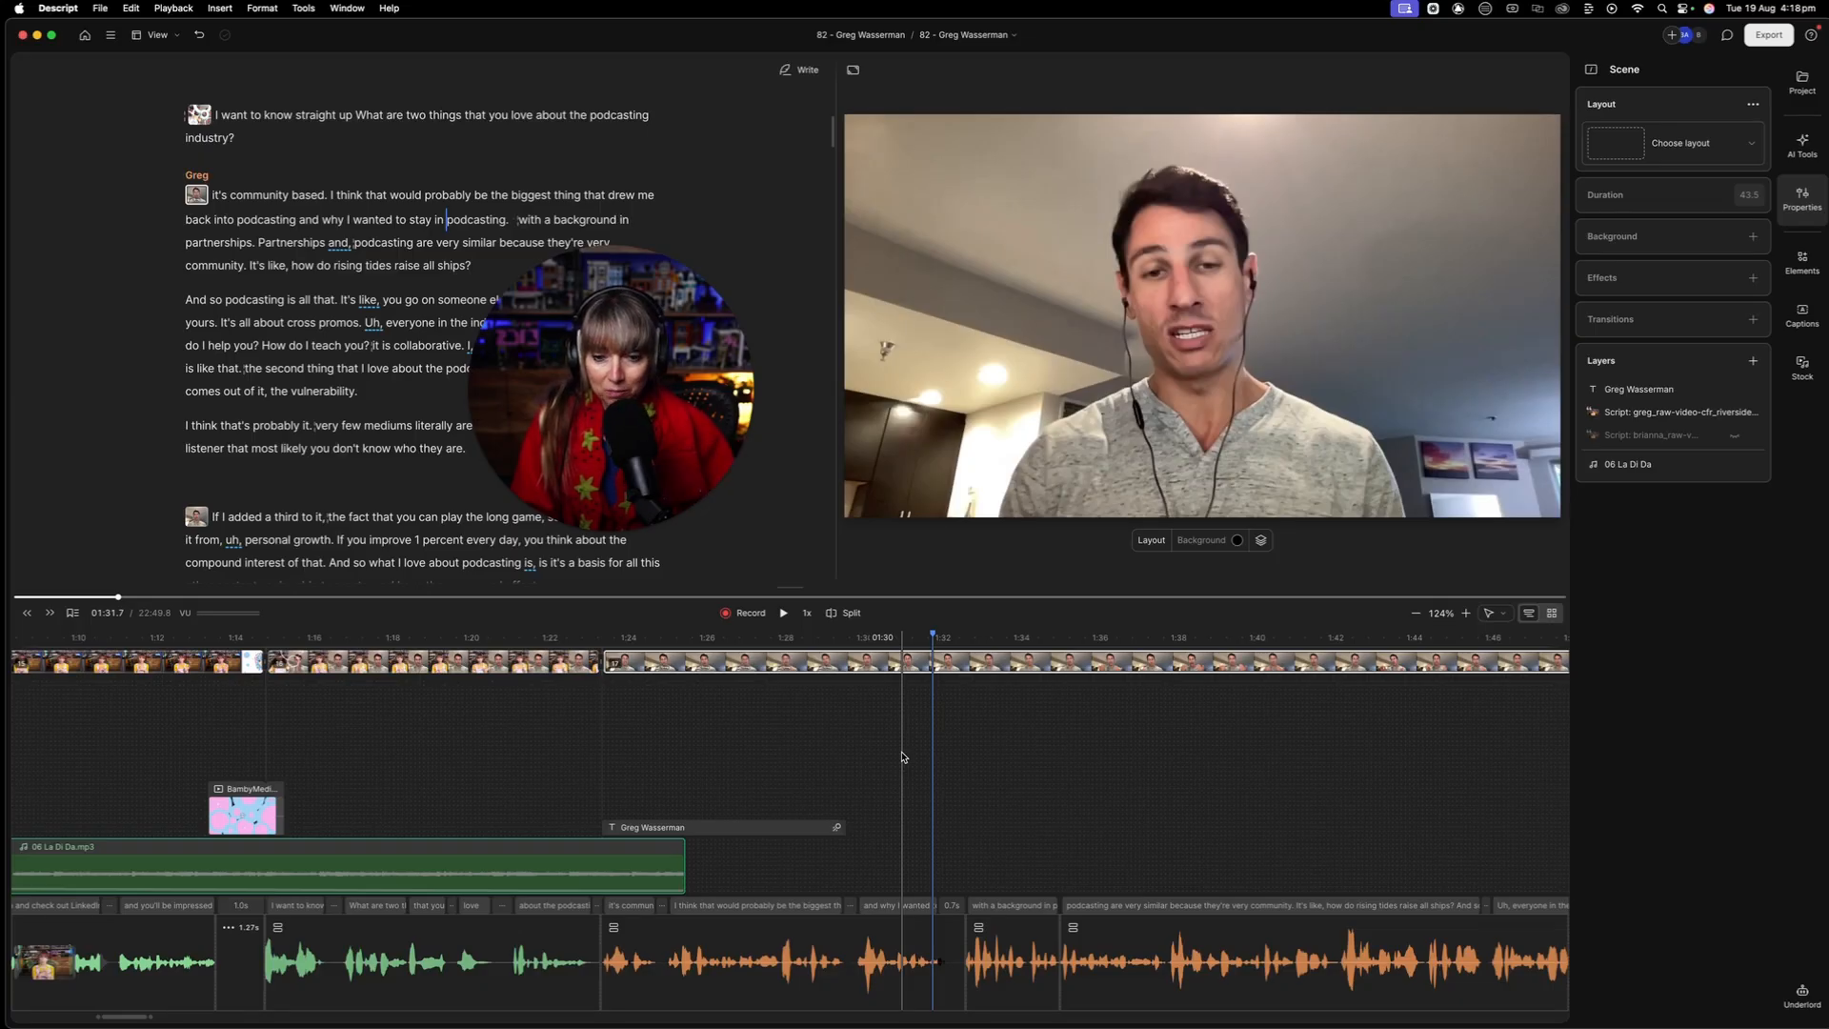
Play back the guest's answer from about 1:29.7 to listen to the audio quality
{"action": "left_click", "coordinate": [851, 742]}
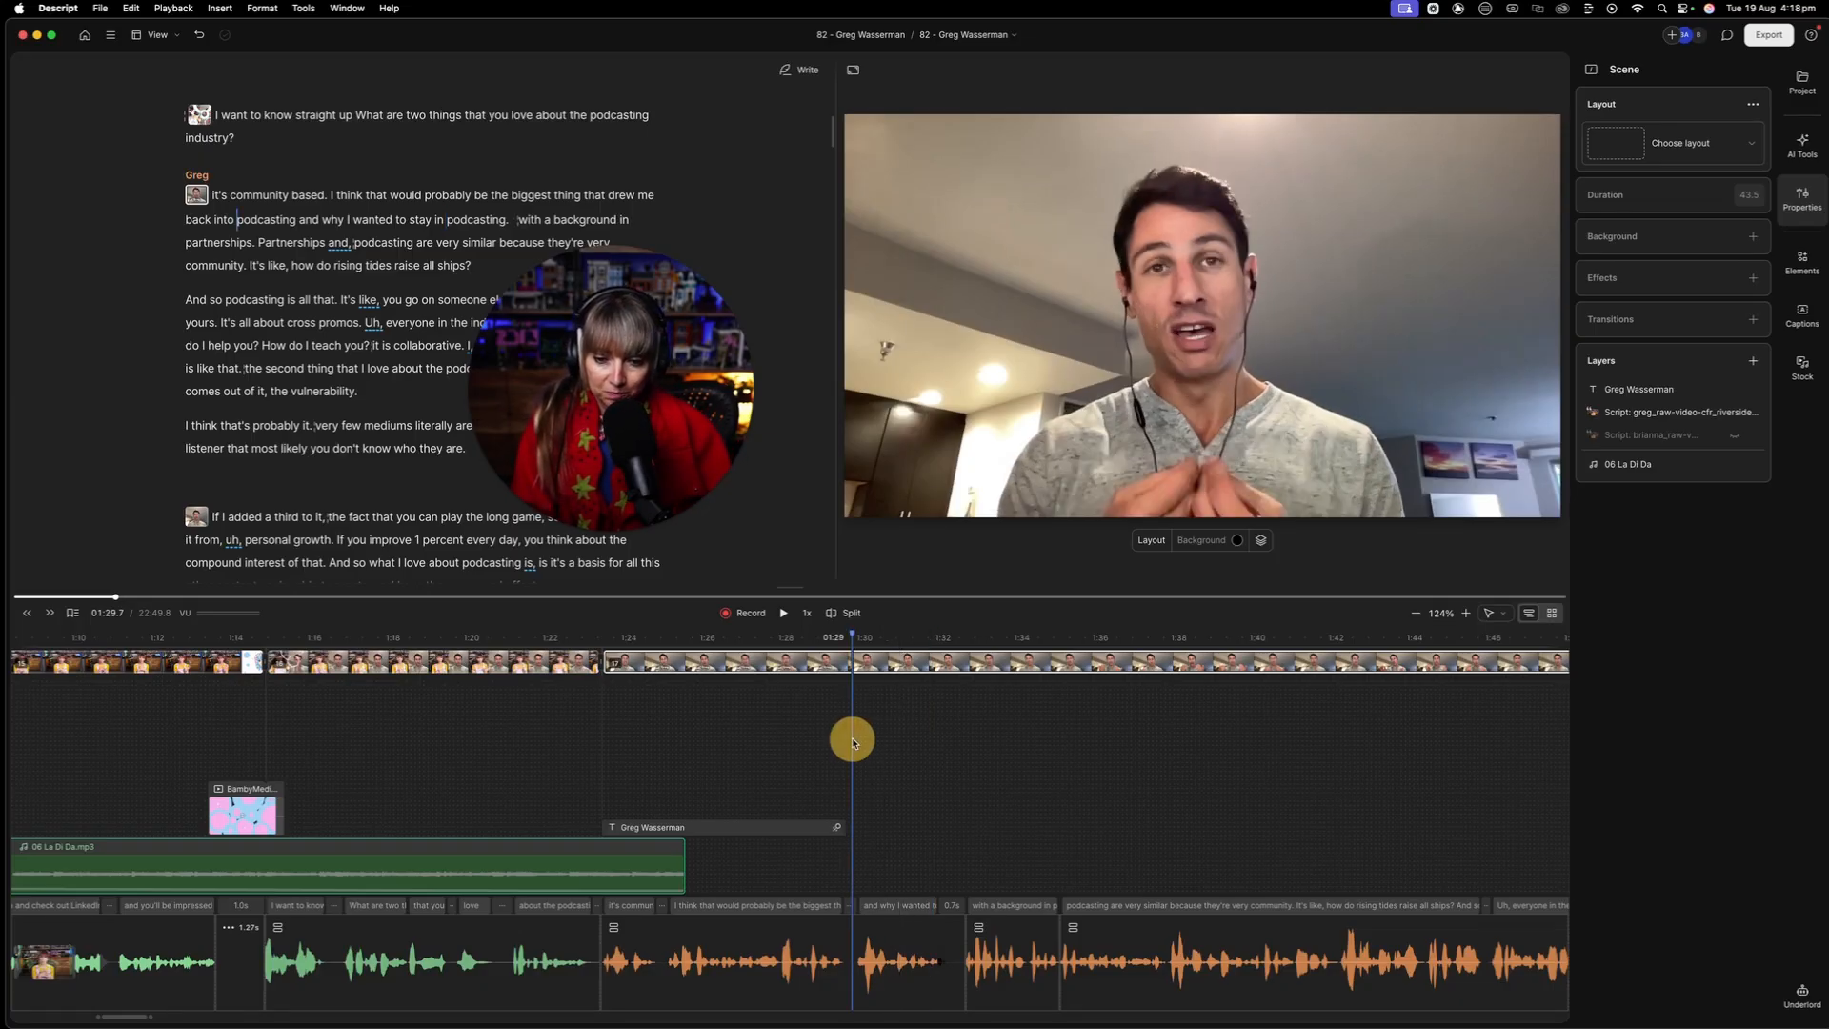
{"action": "key", "text": "space"}
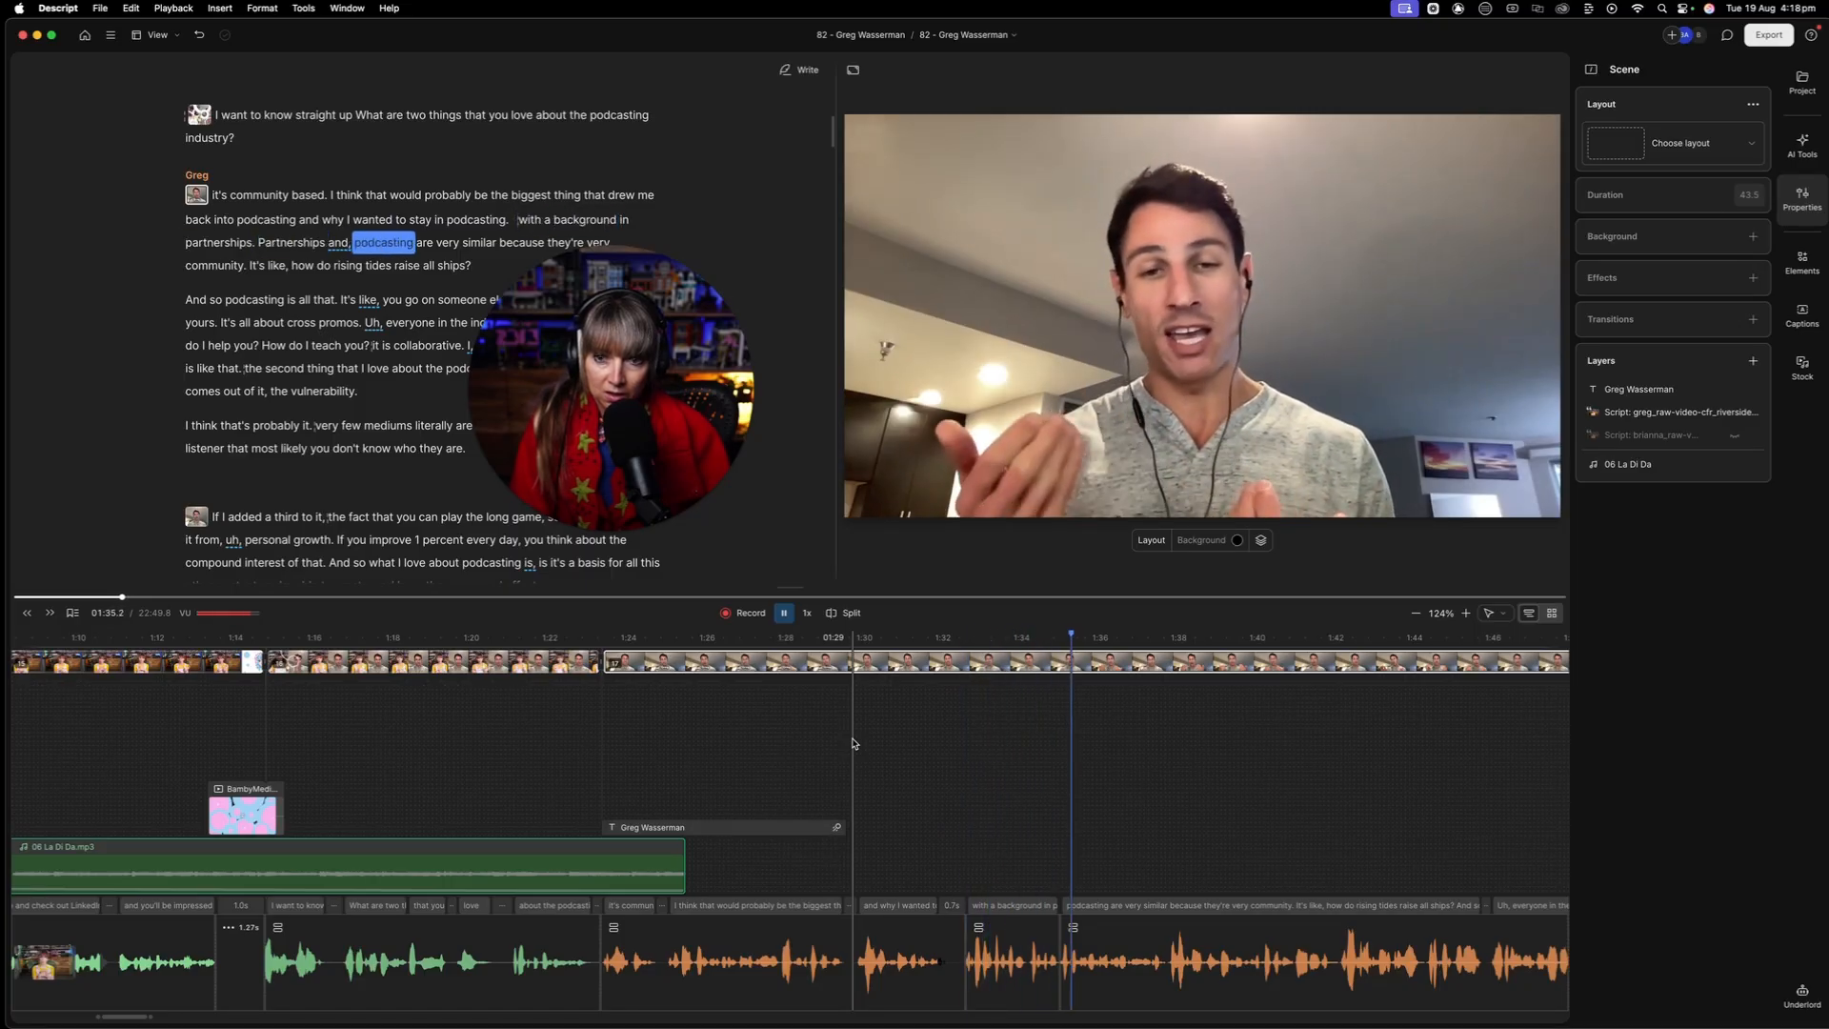
{"action": "key", "text": "space"}
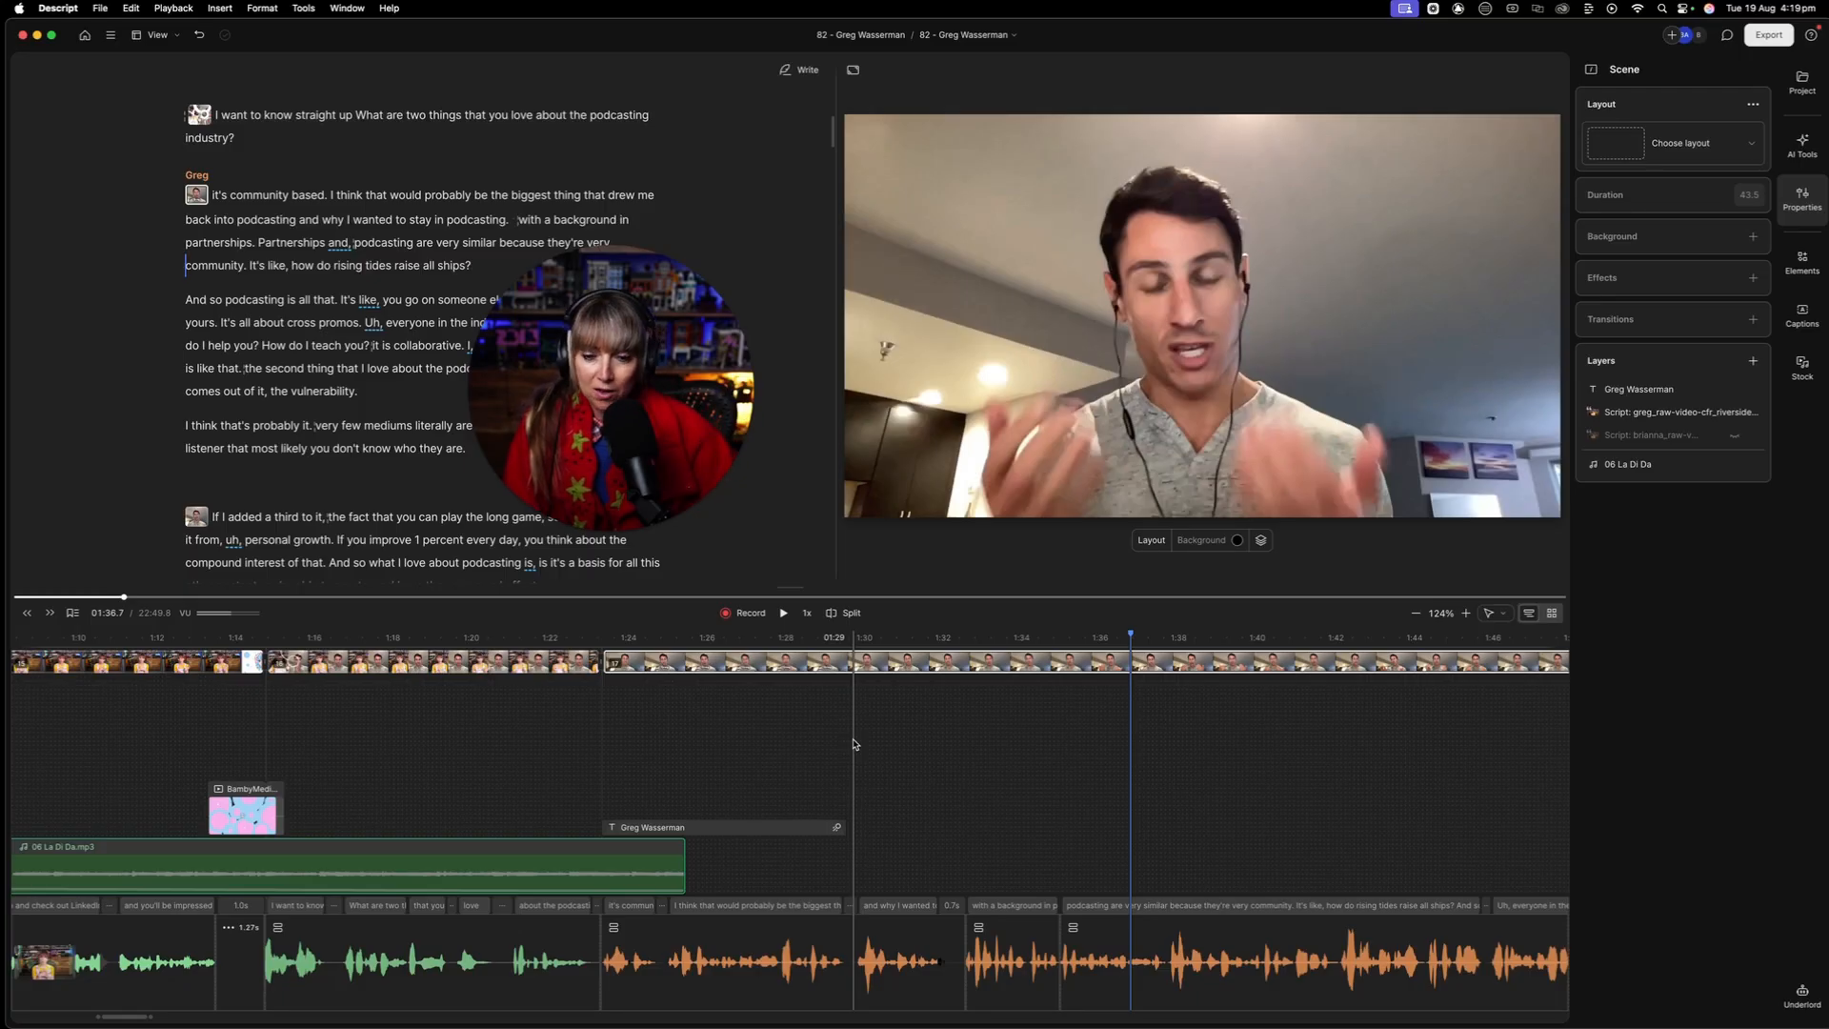
{"action": "left_click", "coordinate": [853, 744]}
{"action": "key", "text": "space"}
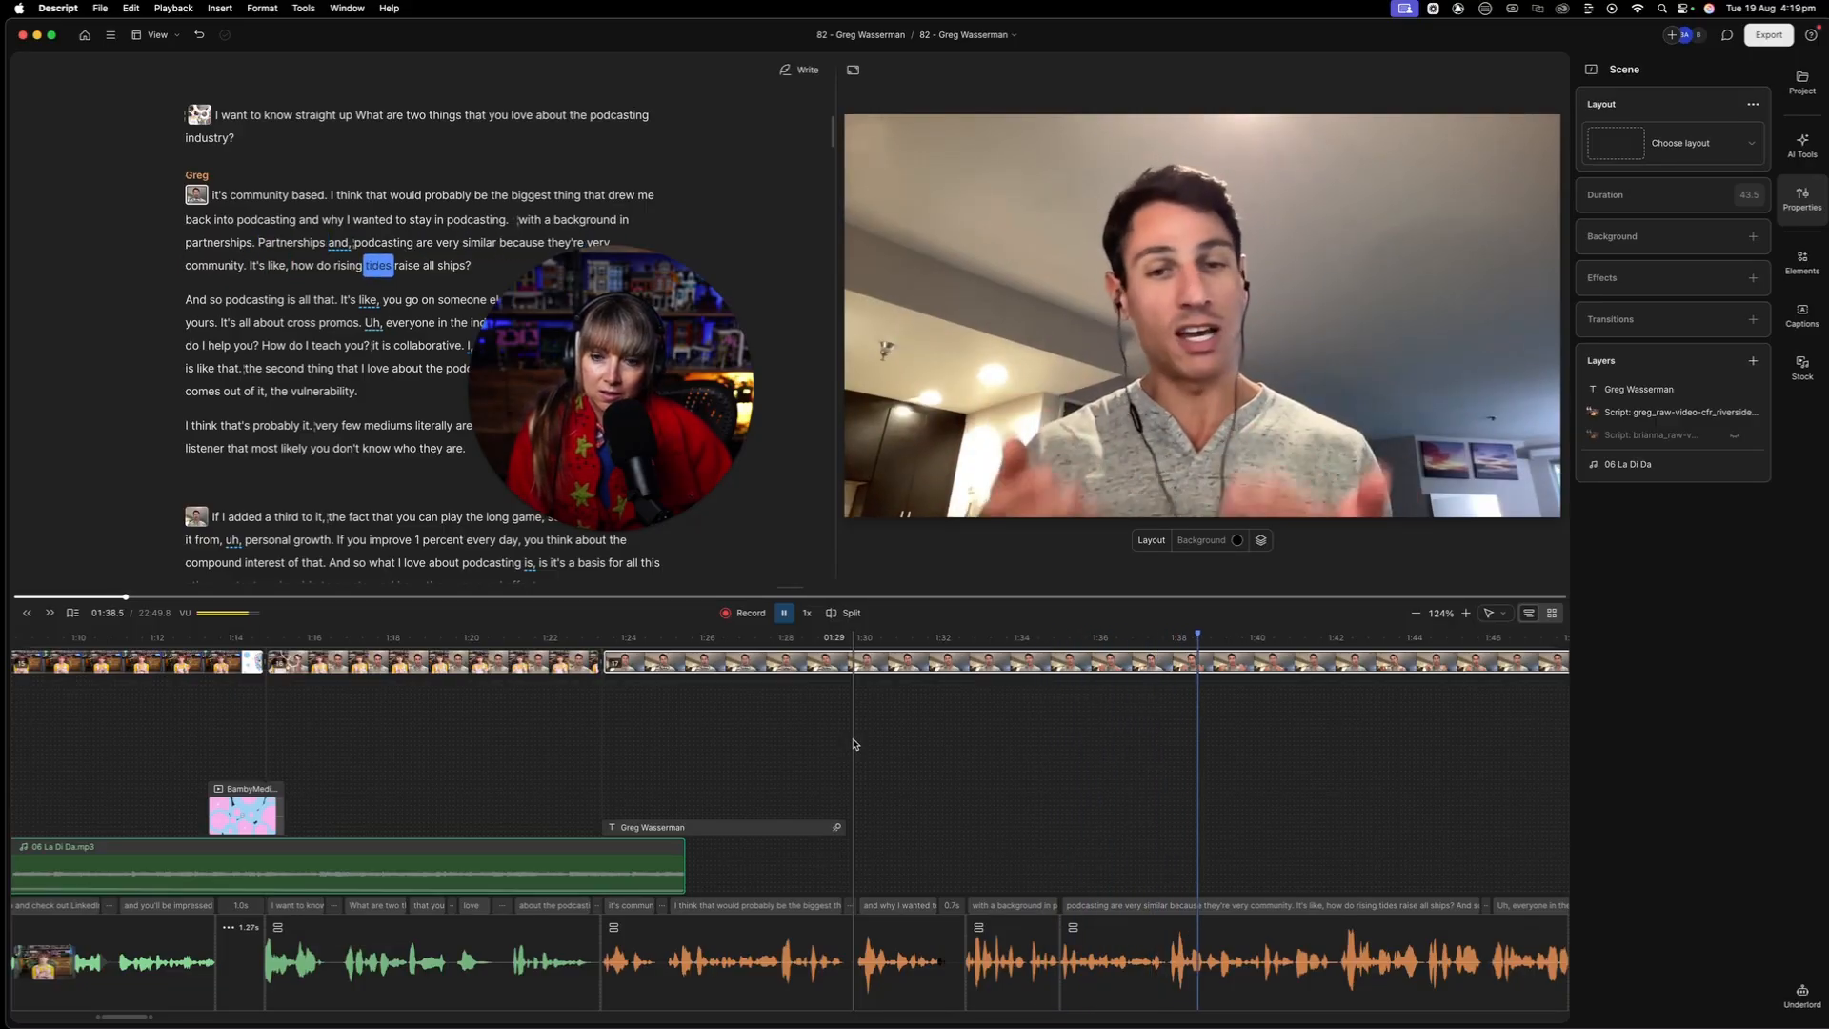
{"action": "key", "text": "space"}
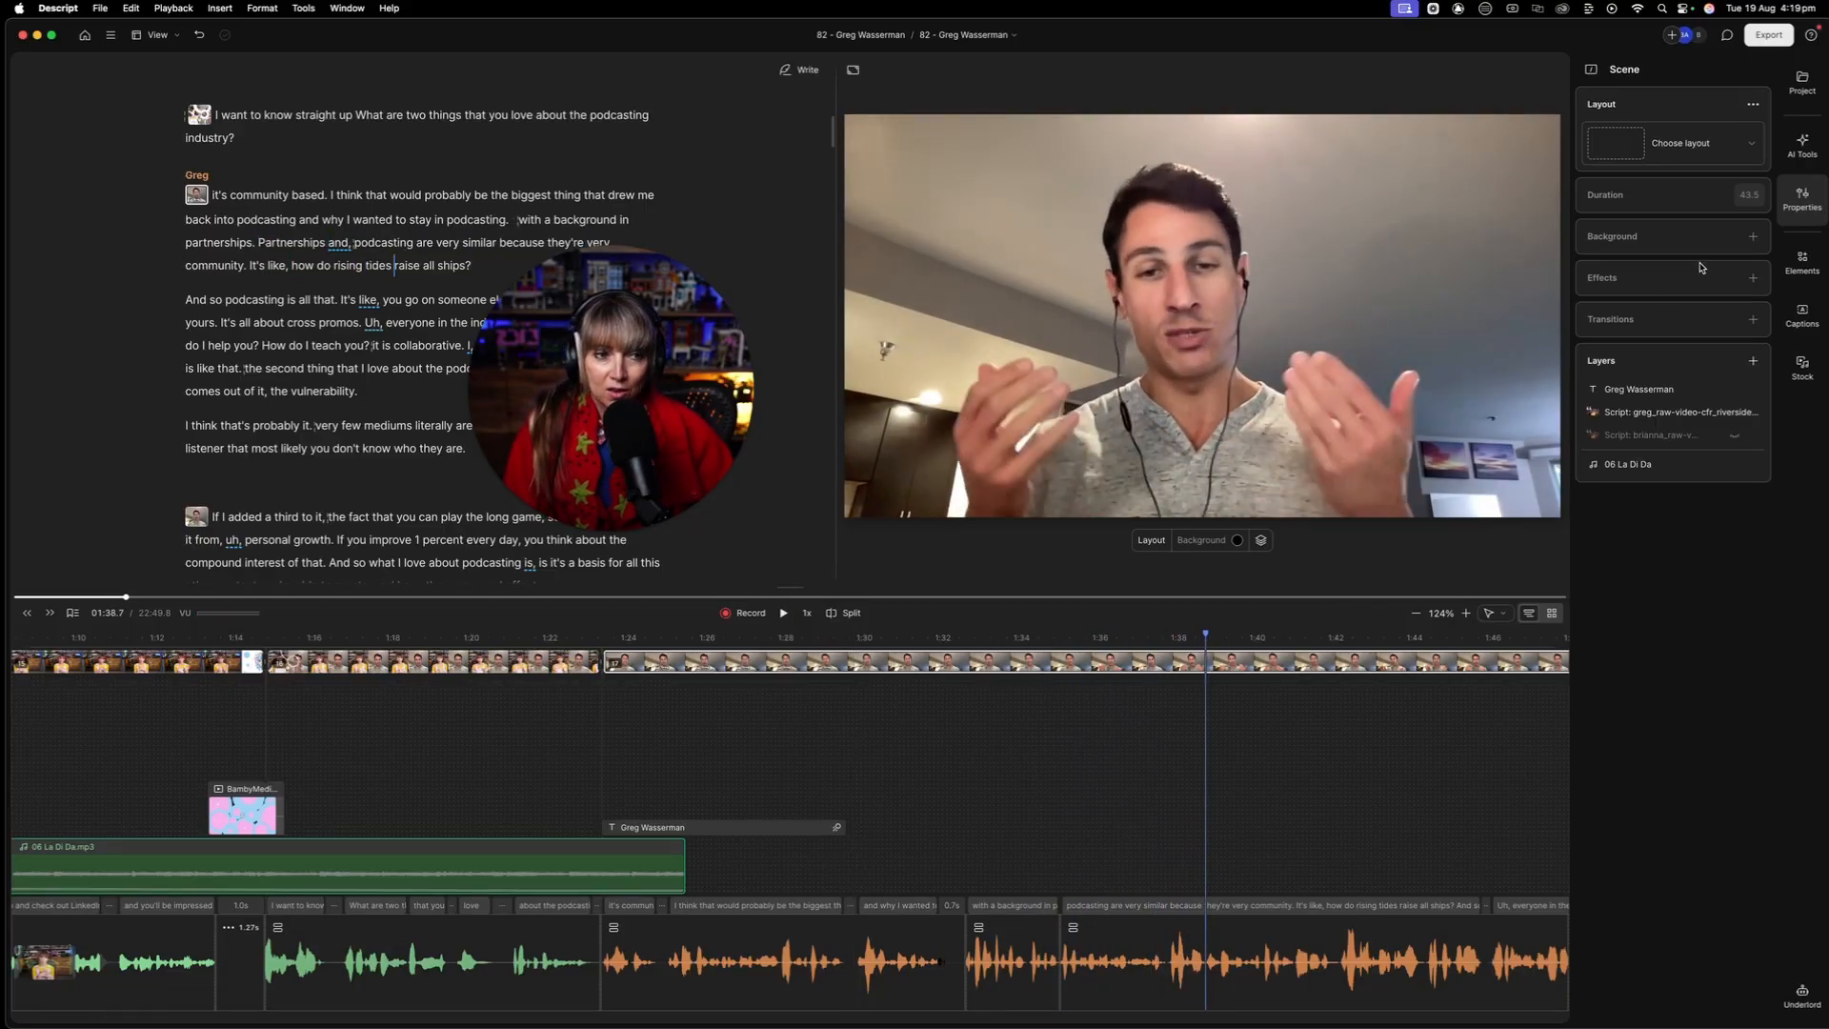
Remove the disabled Studio Sound effect from the guest's script clip at 1:30 and add Studio Sound again
{"action": "left_click", "coordinate": [865, 960]}
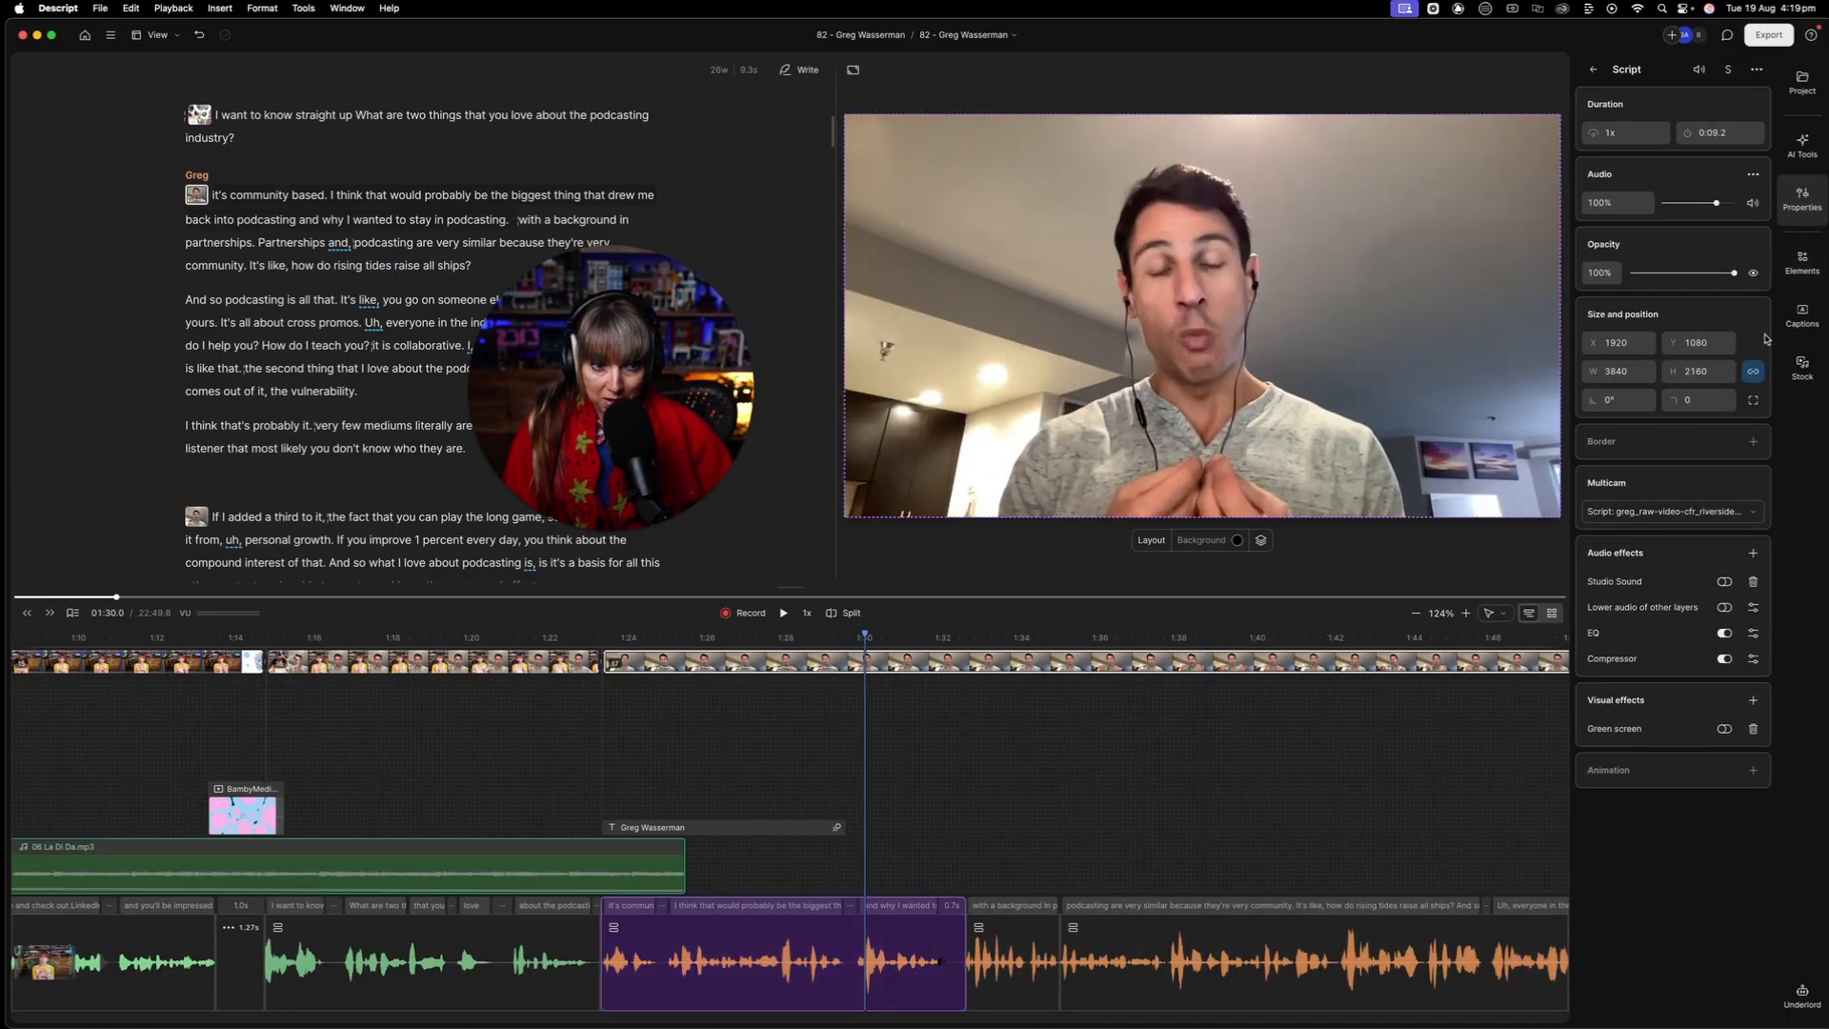
{"action": "left_click", "coordinate": [1725, 634]}
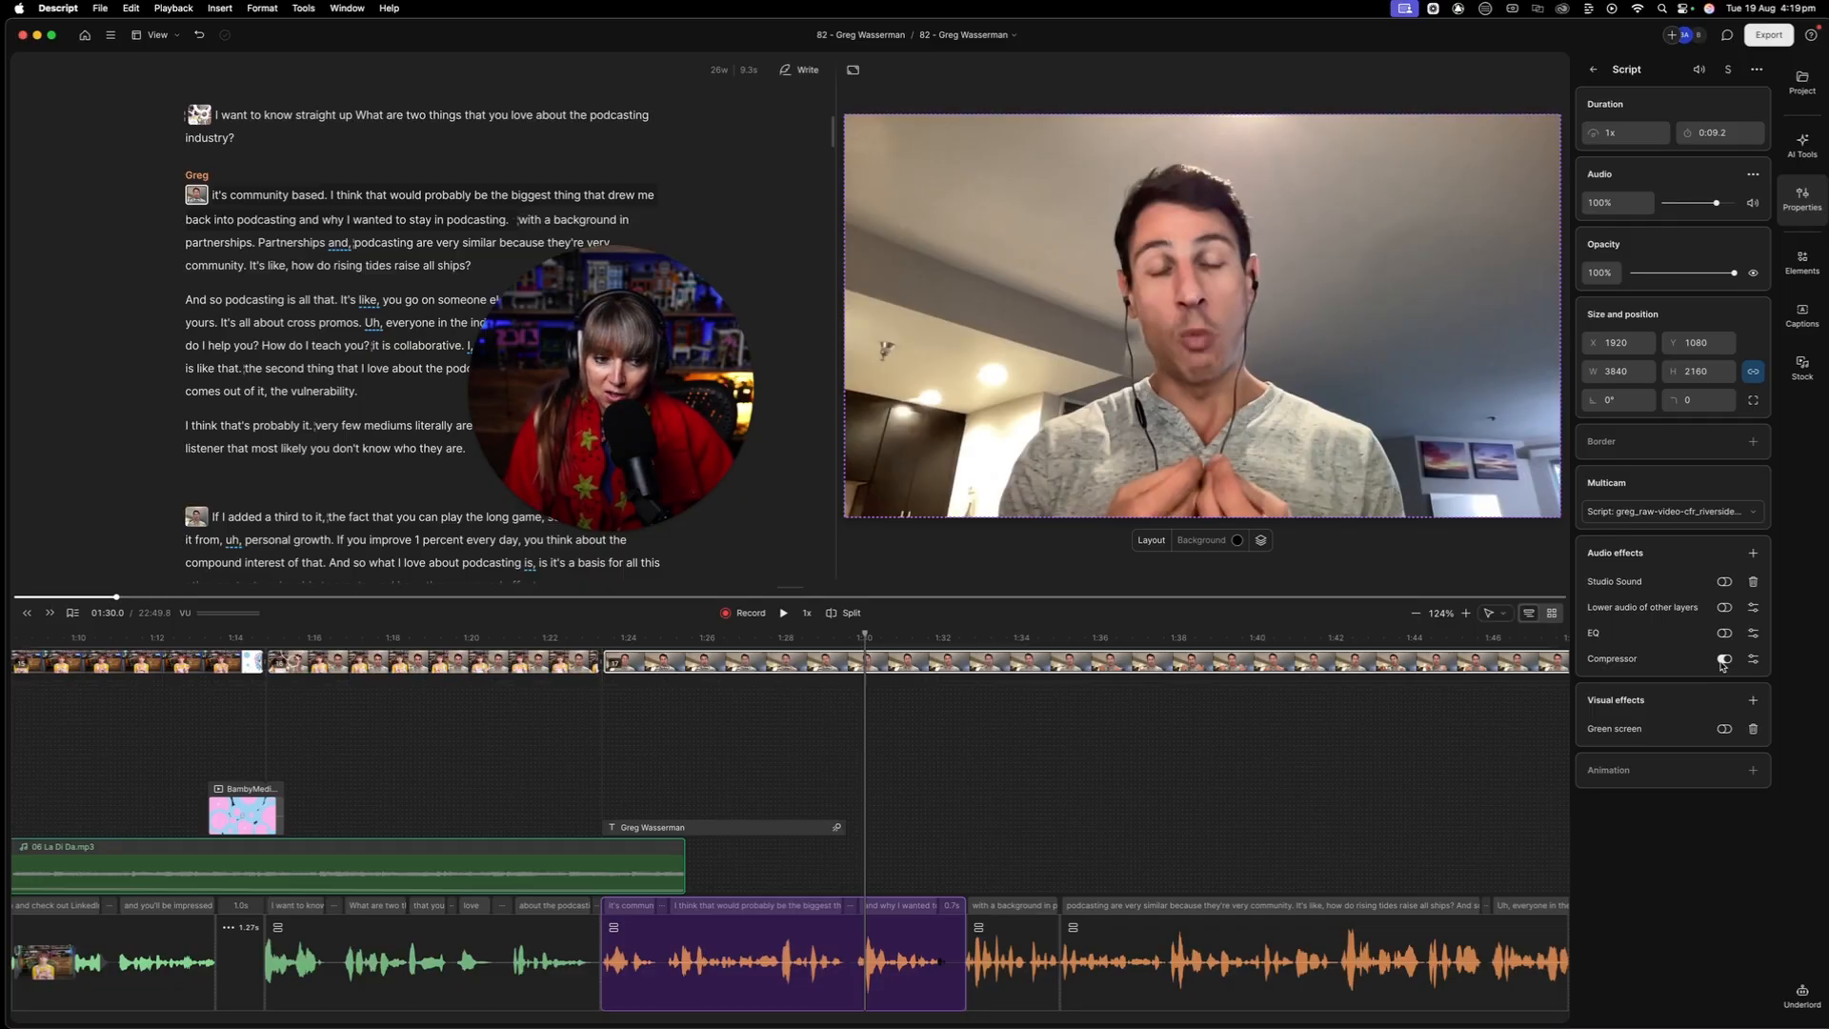
{"action": "left_click", "coordinate": [1725, 635]}
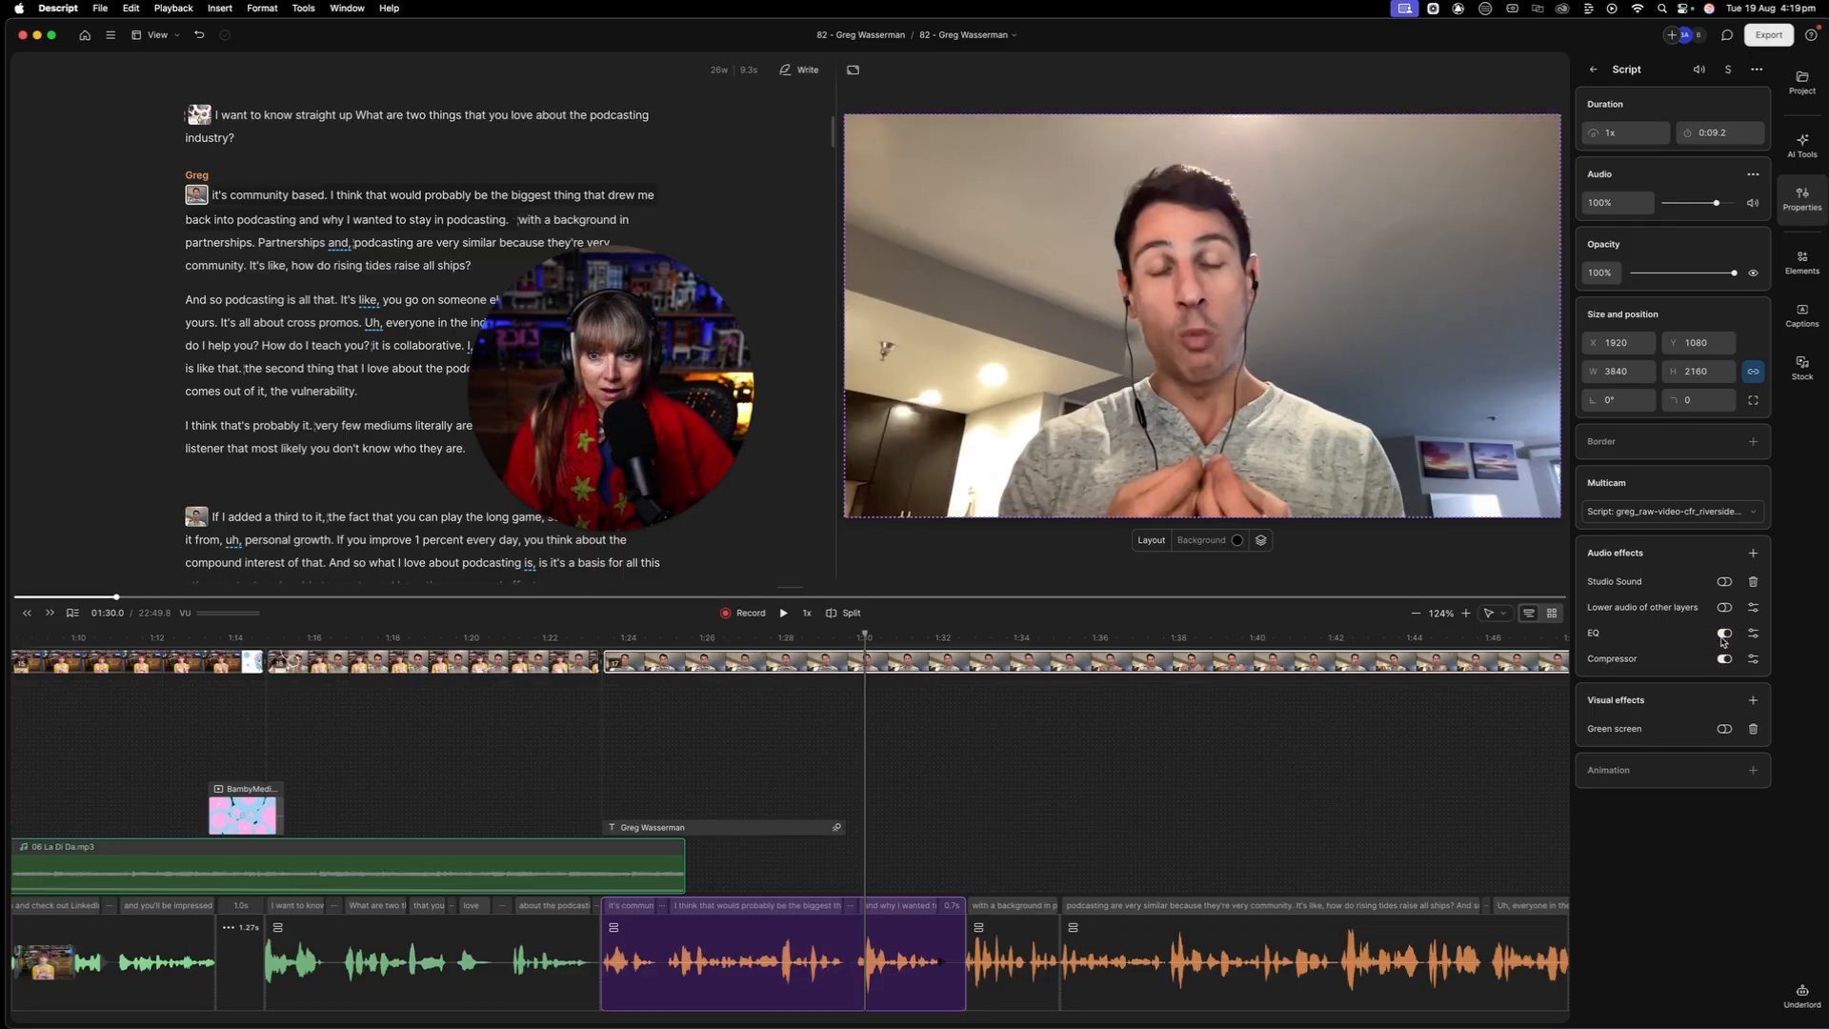
{"action": "left_click", "coordinate": [1754, 581]}
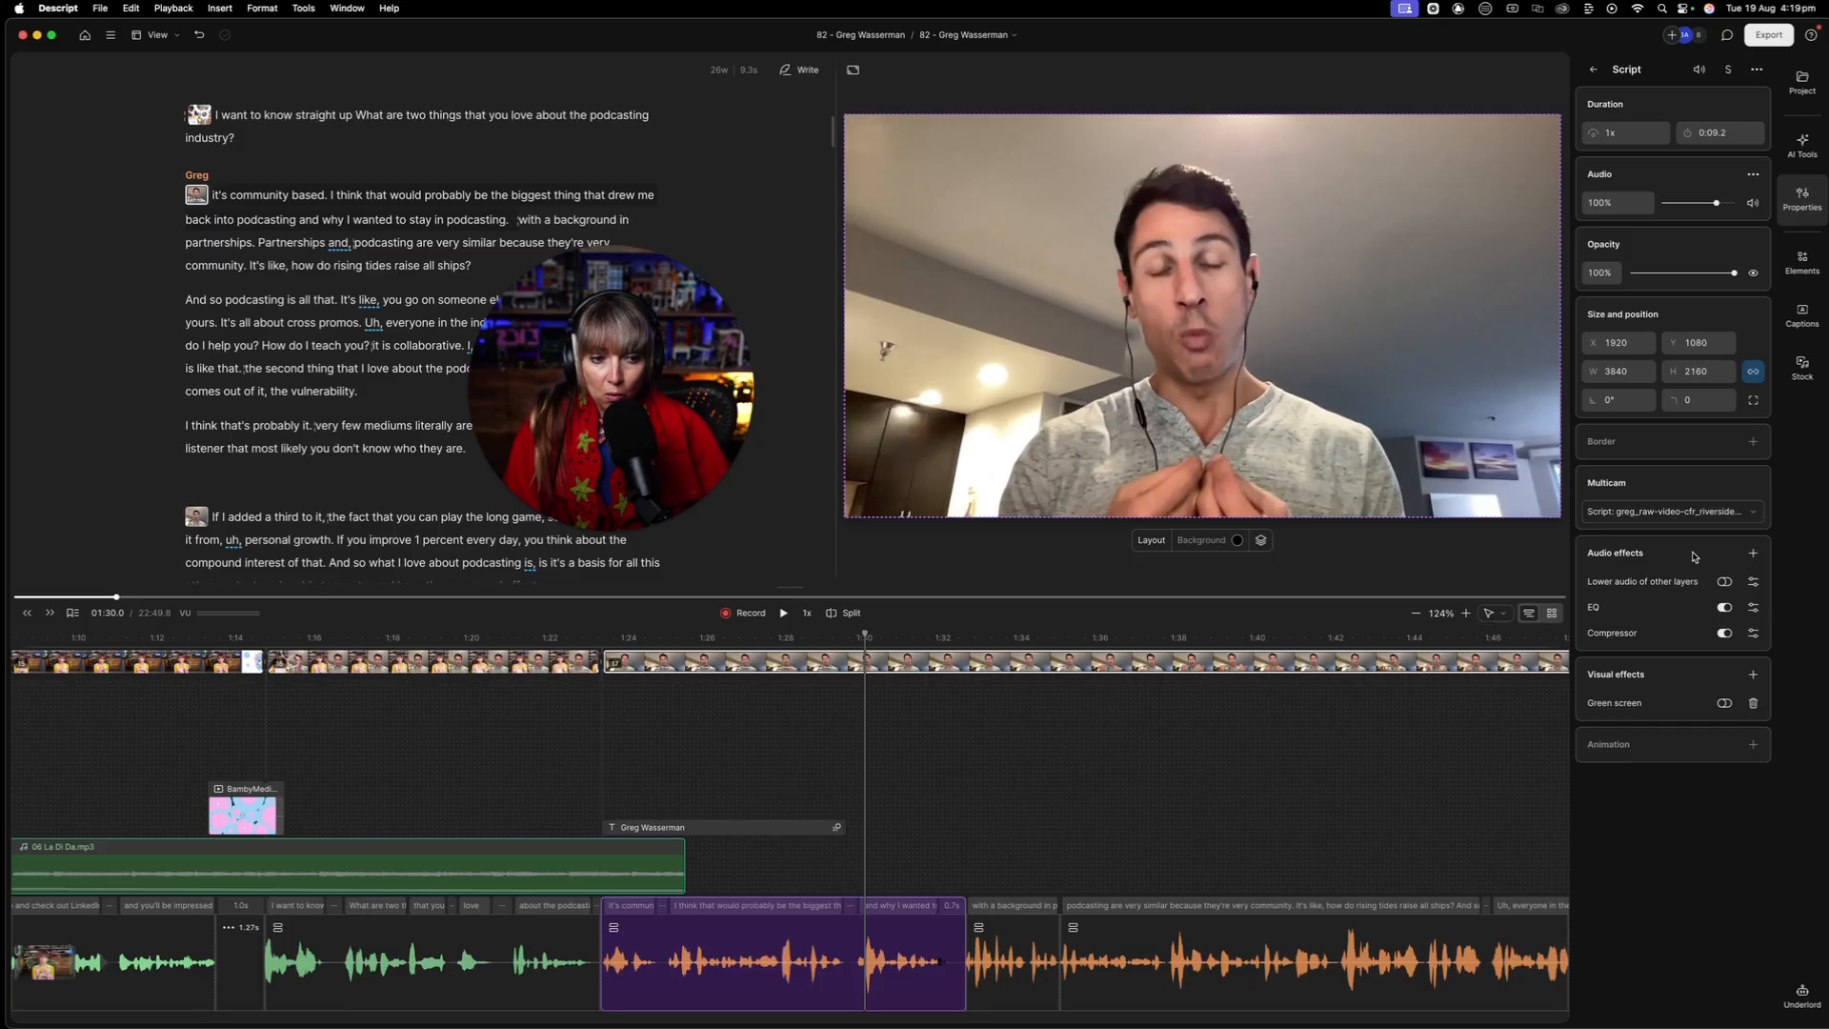
{"action": "left_click", "coordinate": [1754, 553]}
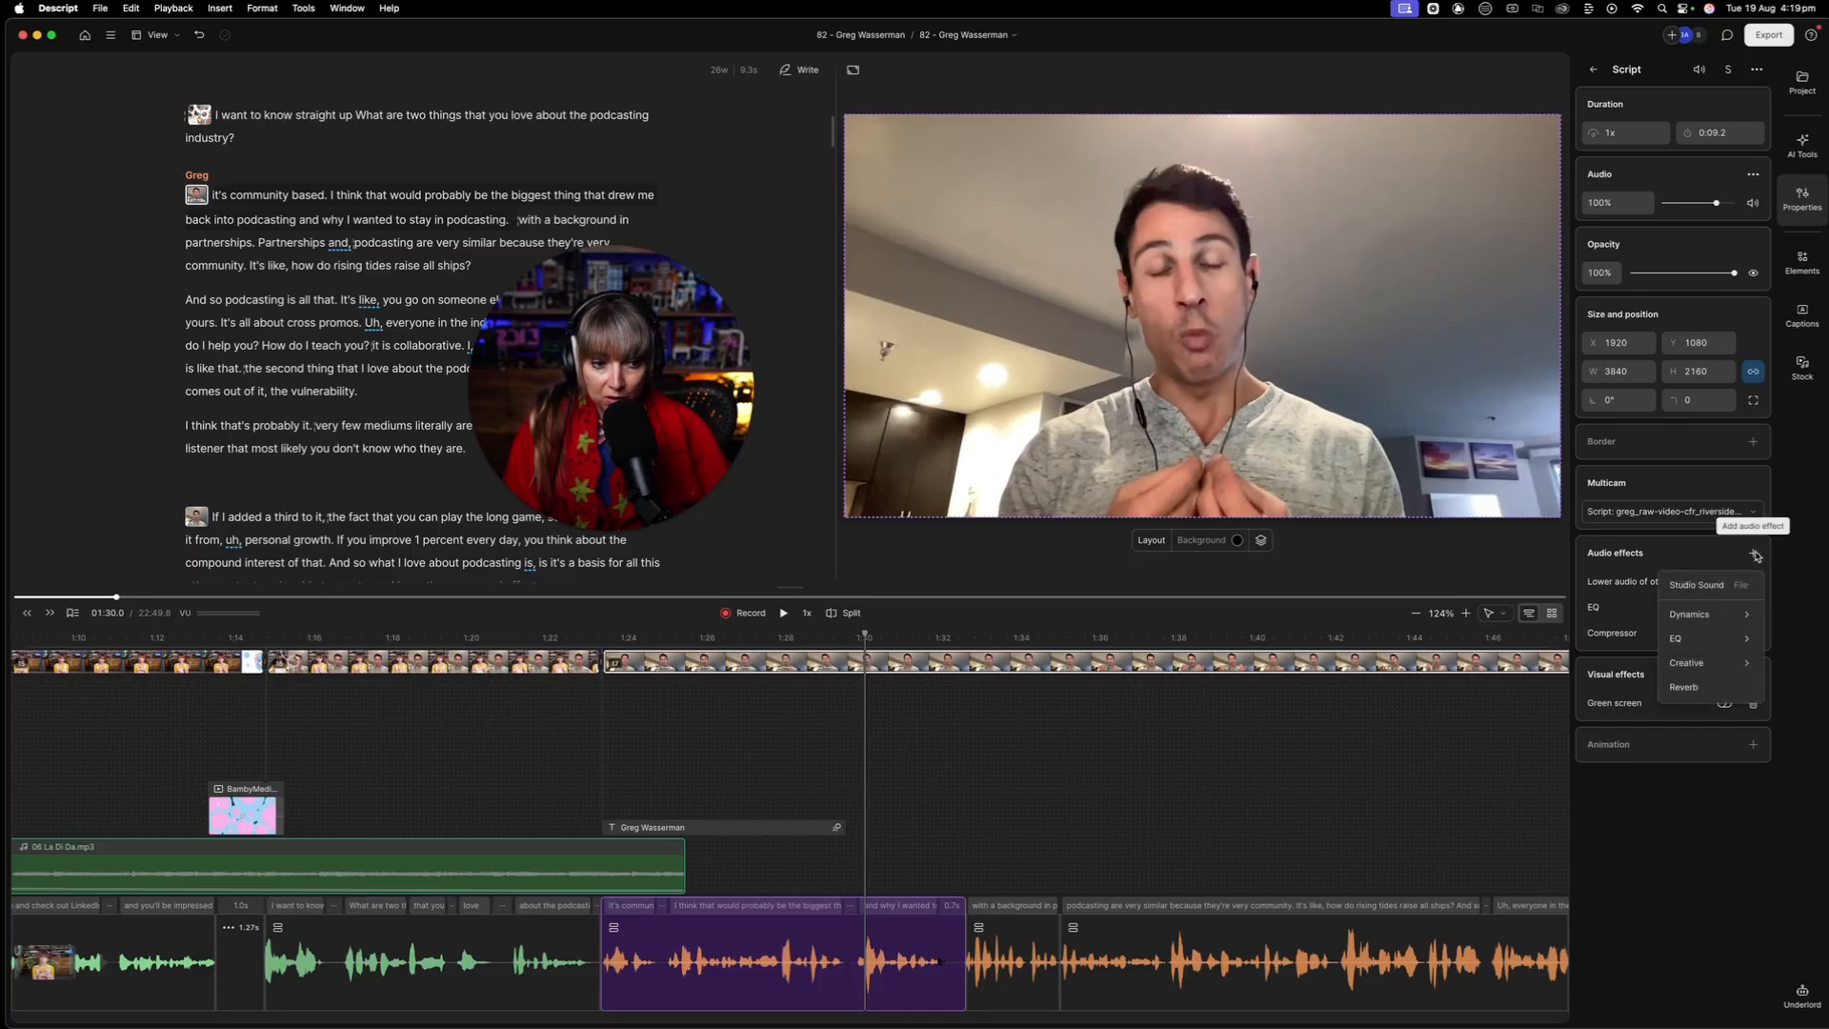
{"action": "left_click", "coordinate": [1711, 593]}
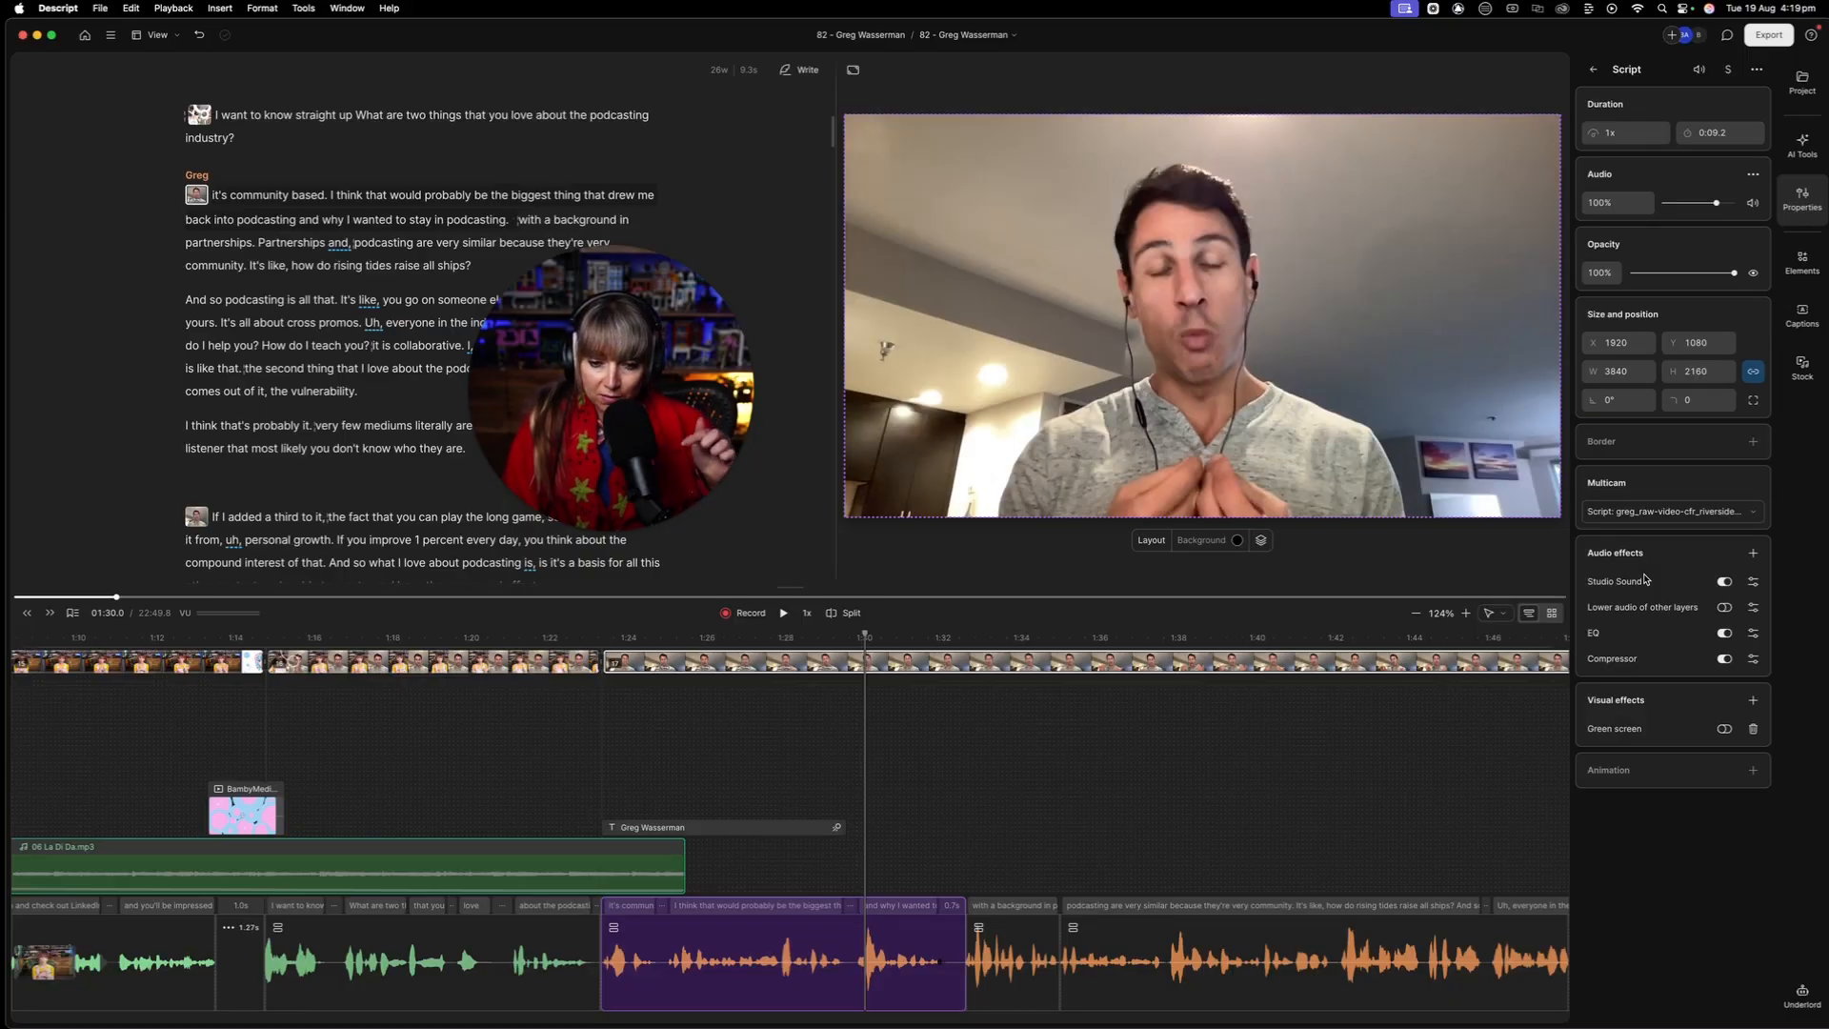
Examine the Studio Sound intensity setting of the selected script clip
{"action": "left_click", "coordinate": [1754, 583]}
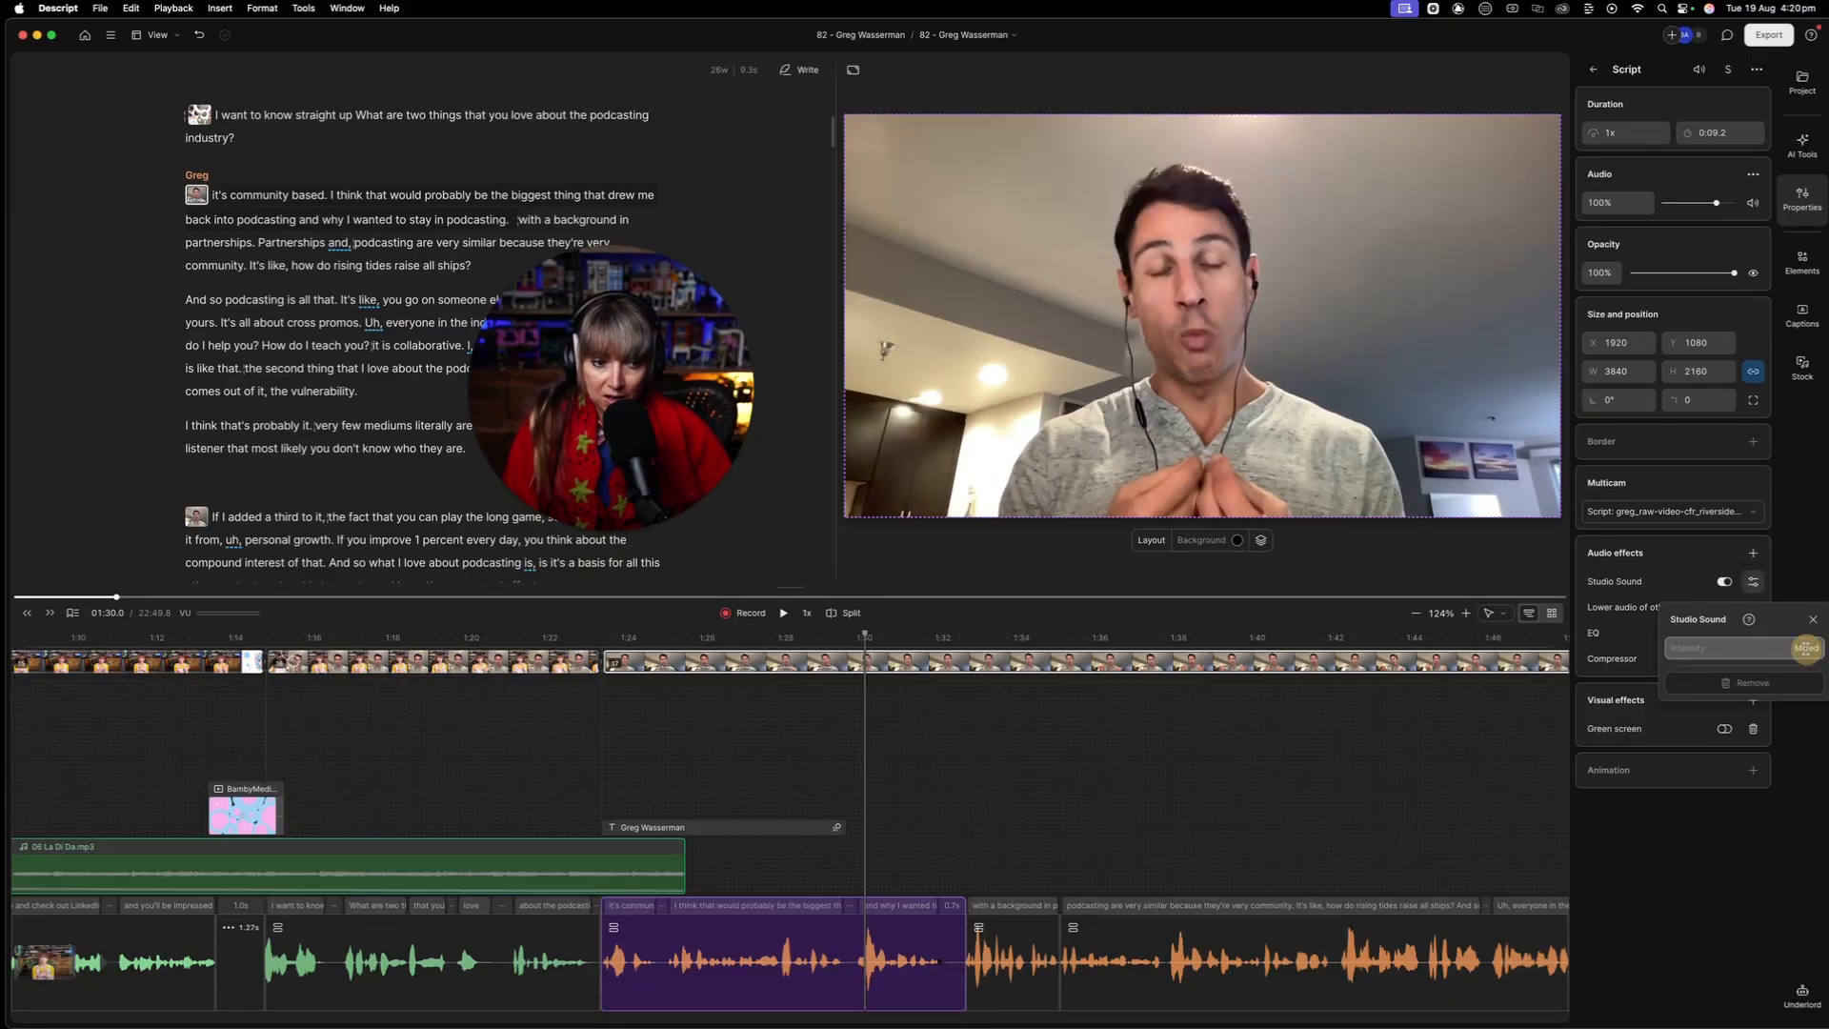
{"action": "left_click", "coordinate": [1810, 649]}
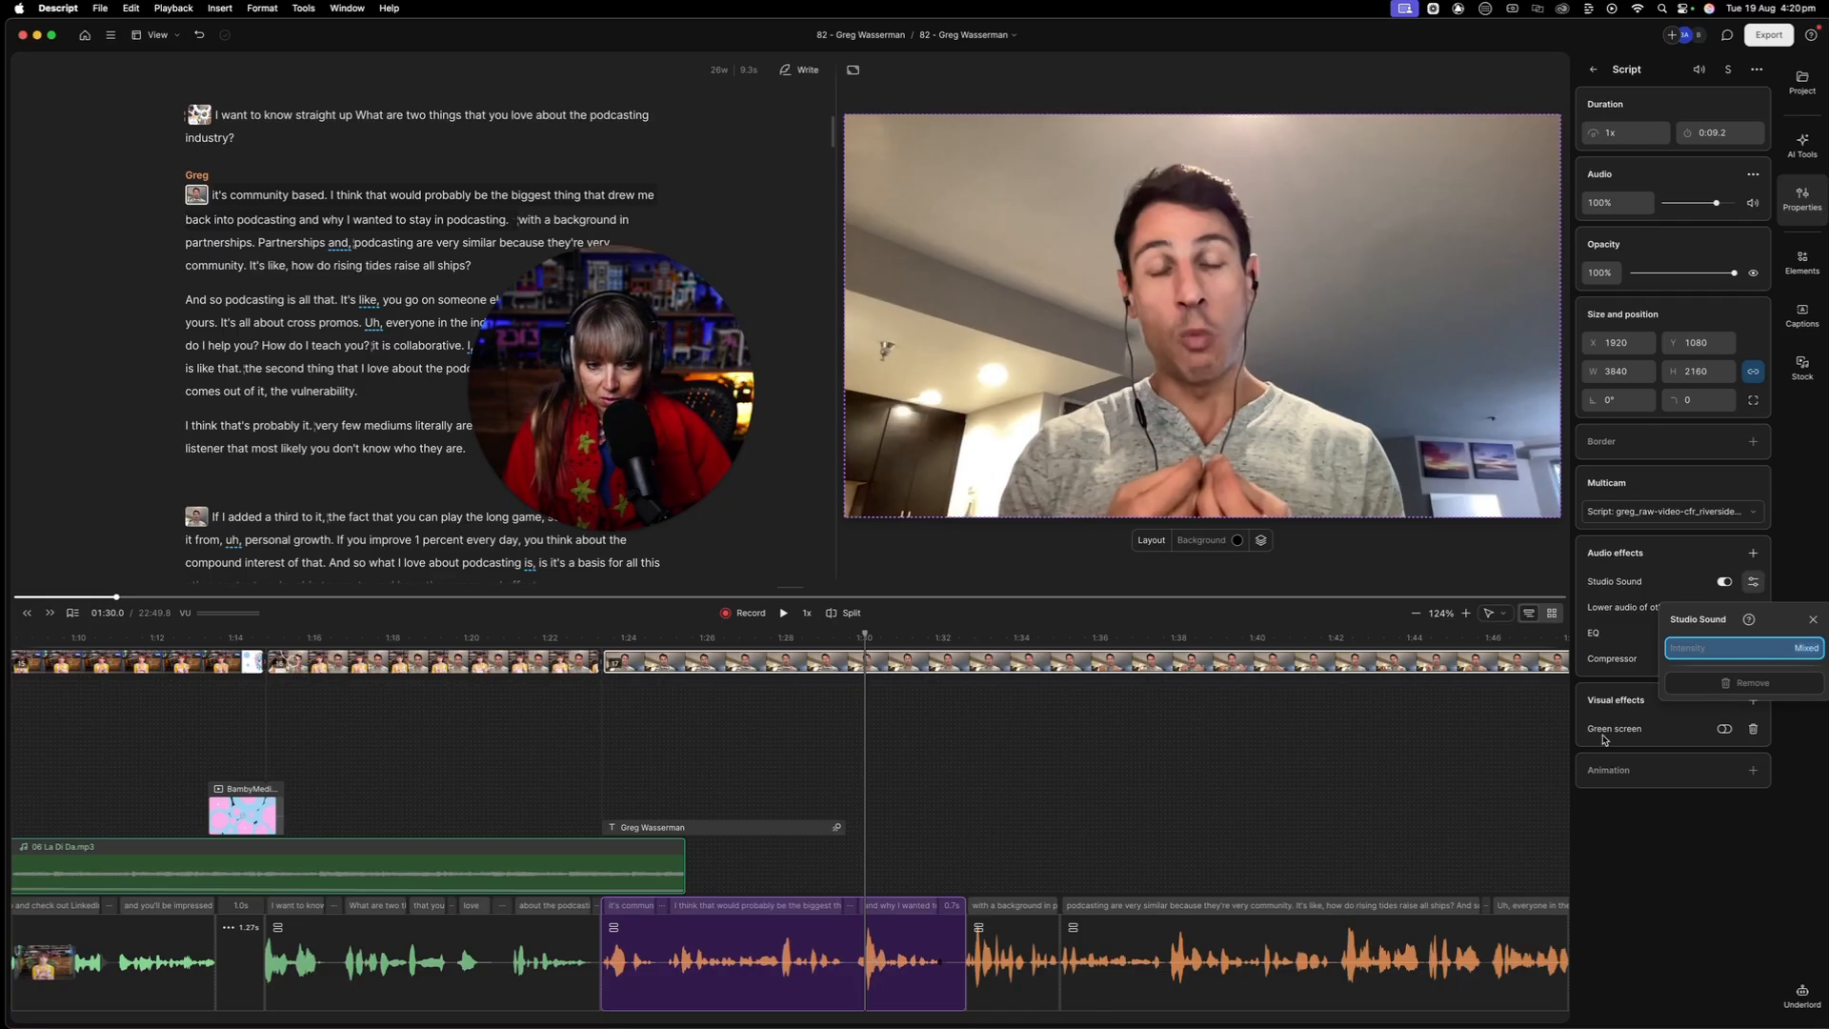
{"action": "left_click", "coordinate": [1813, 620]}
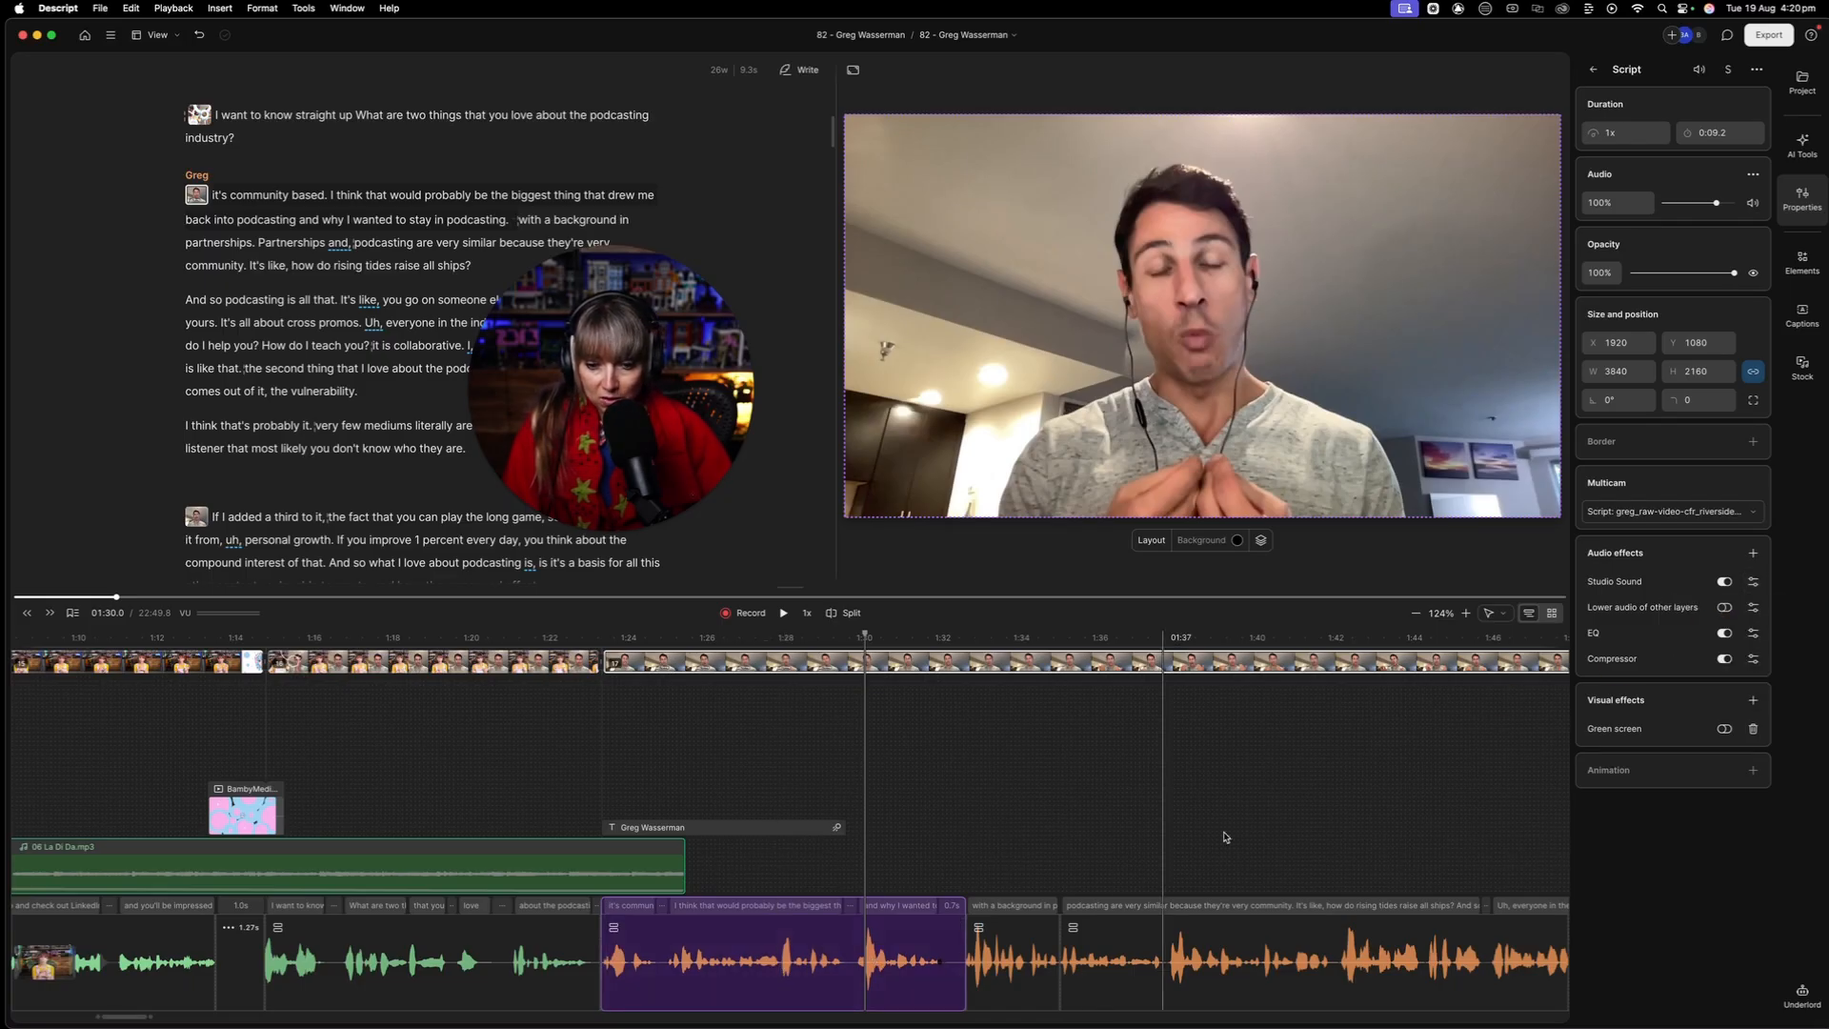
Open the script clip's multitrack sequence for editing at about 1:29.3
{"action": "left_click", "coordinate": [841, 678]}
{"action": "right_click", "coordinate": [842, 678]}
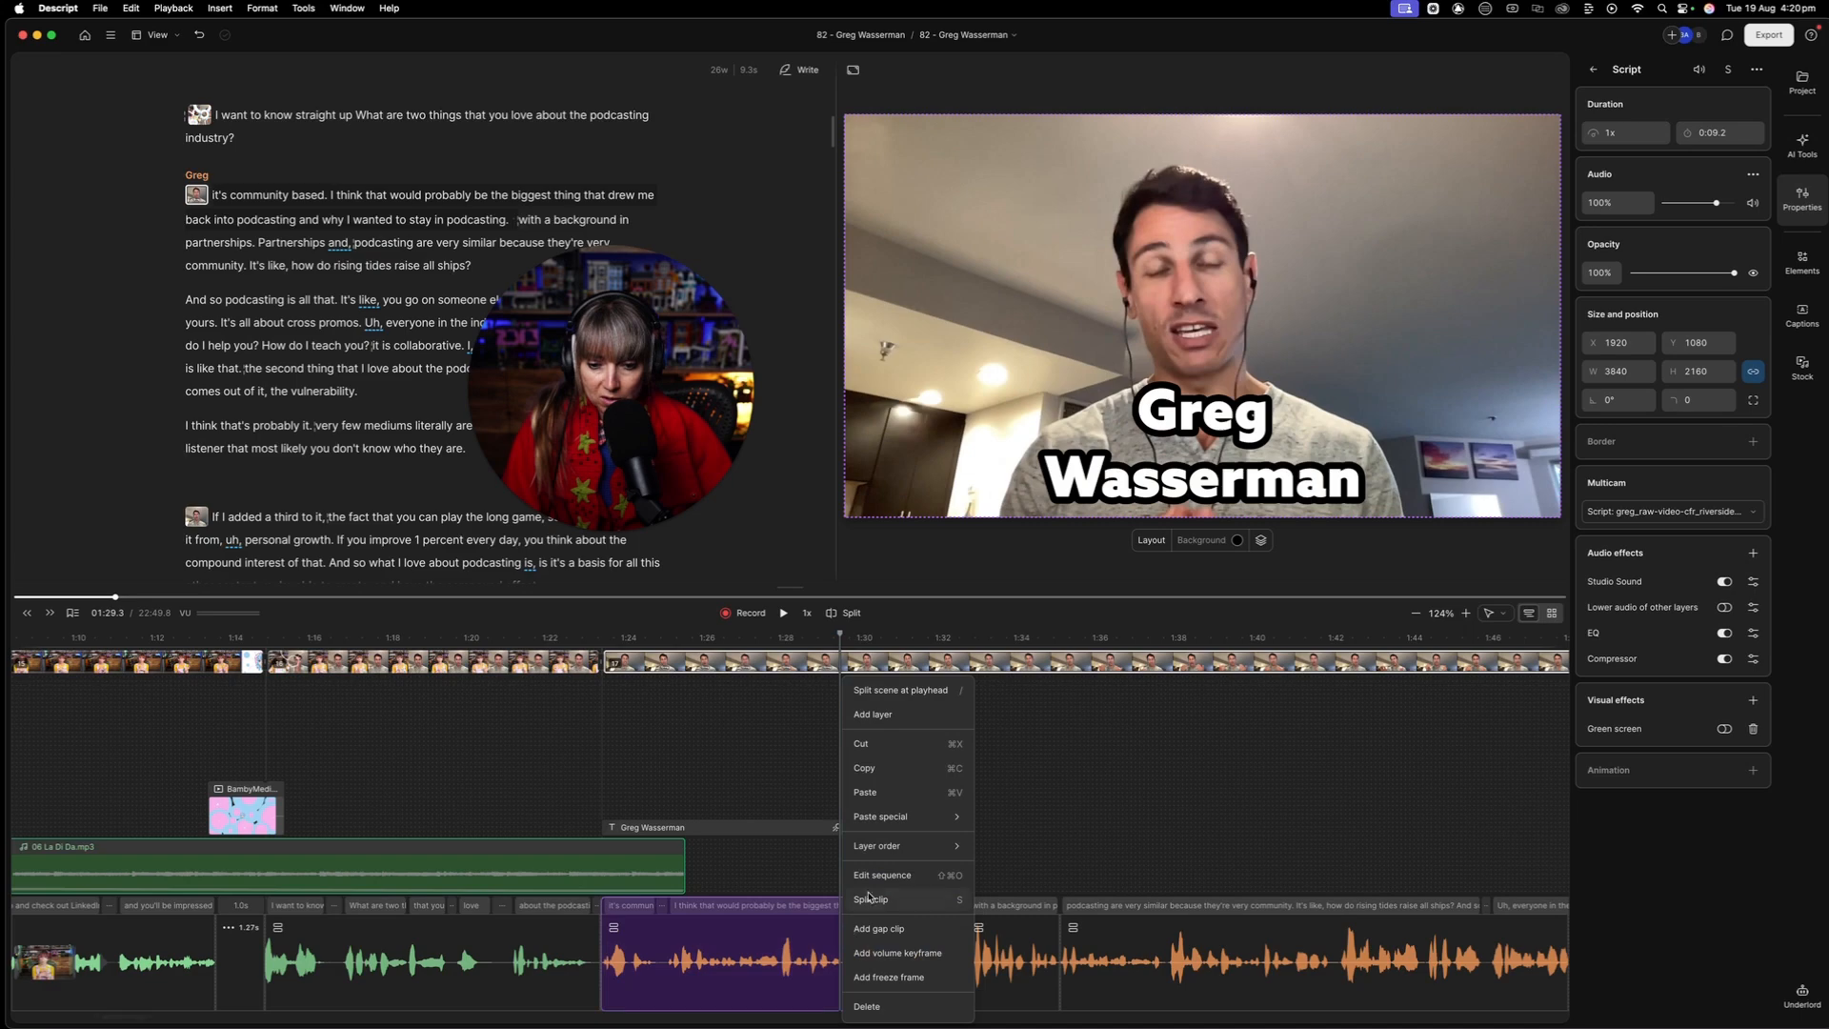
{"action": "left_click", "coordinate": [881, 875]}
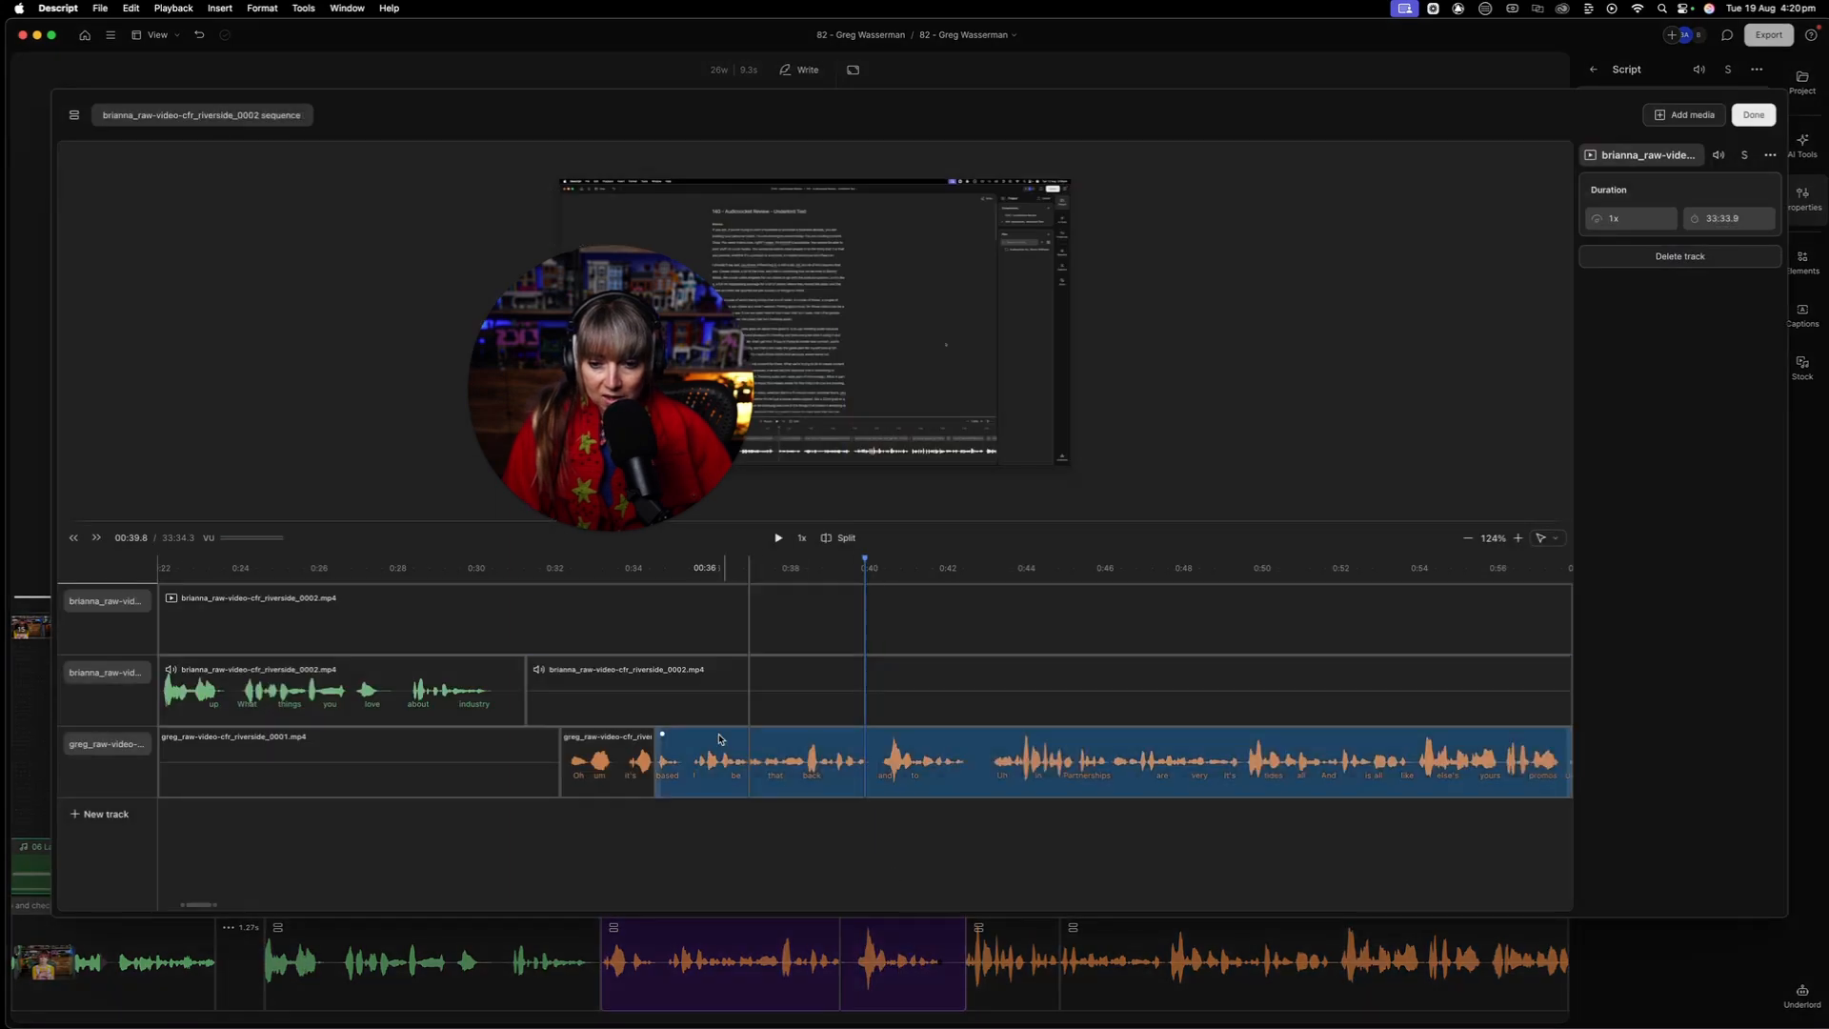
Turn off Studio Sound on the host's muted audio clip that runs alongside the guest's answer
{"action": "left_click", "coordinate": [810, 762]}
{"action": "left_click", "coordinate": [809, 702]}
{"action": "left_click", "coordinate": [801, 751]}
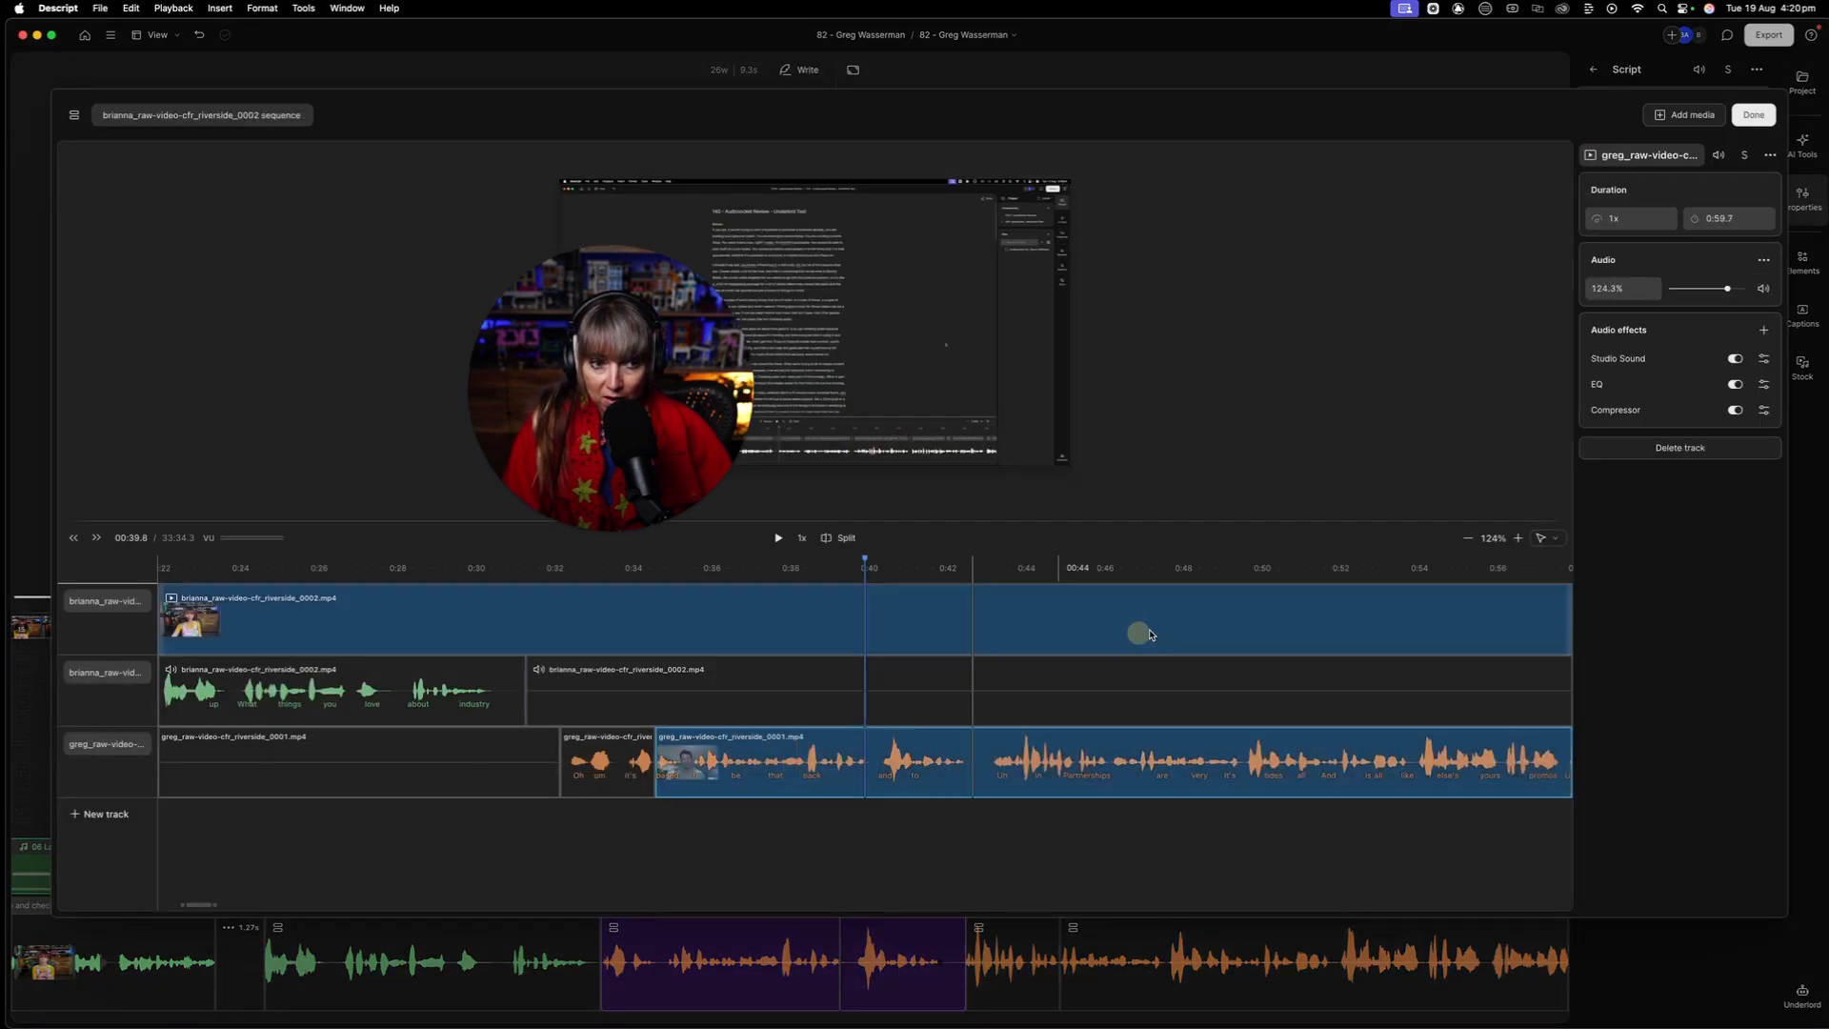
{"action": "left_click", "coordinate": [898, 692]}
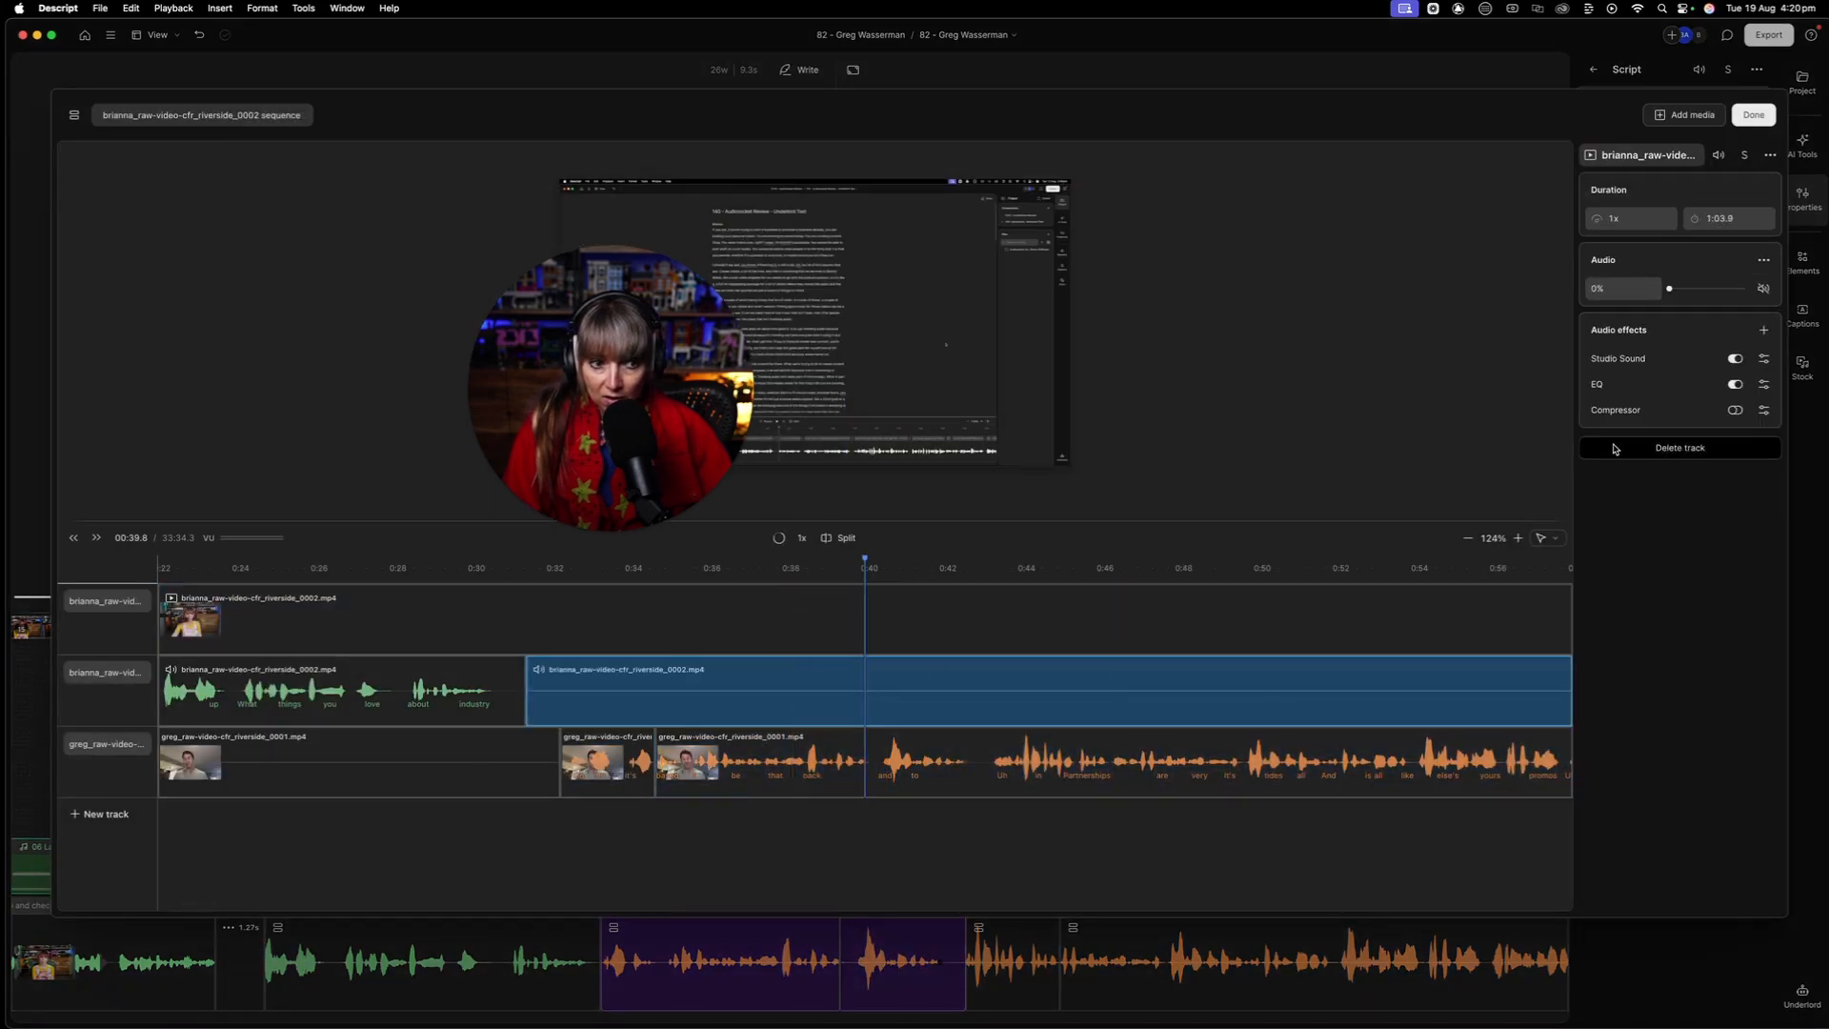
{"action": "left_click", "coordinate": [1735, 359]}
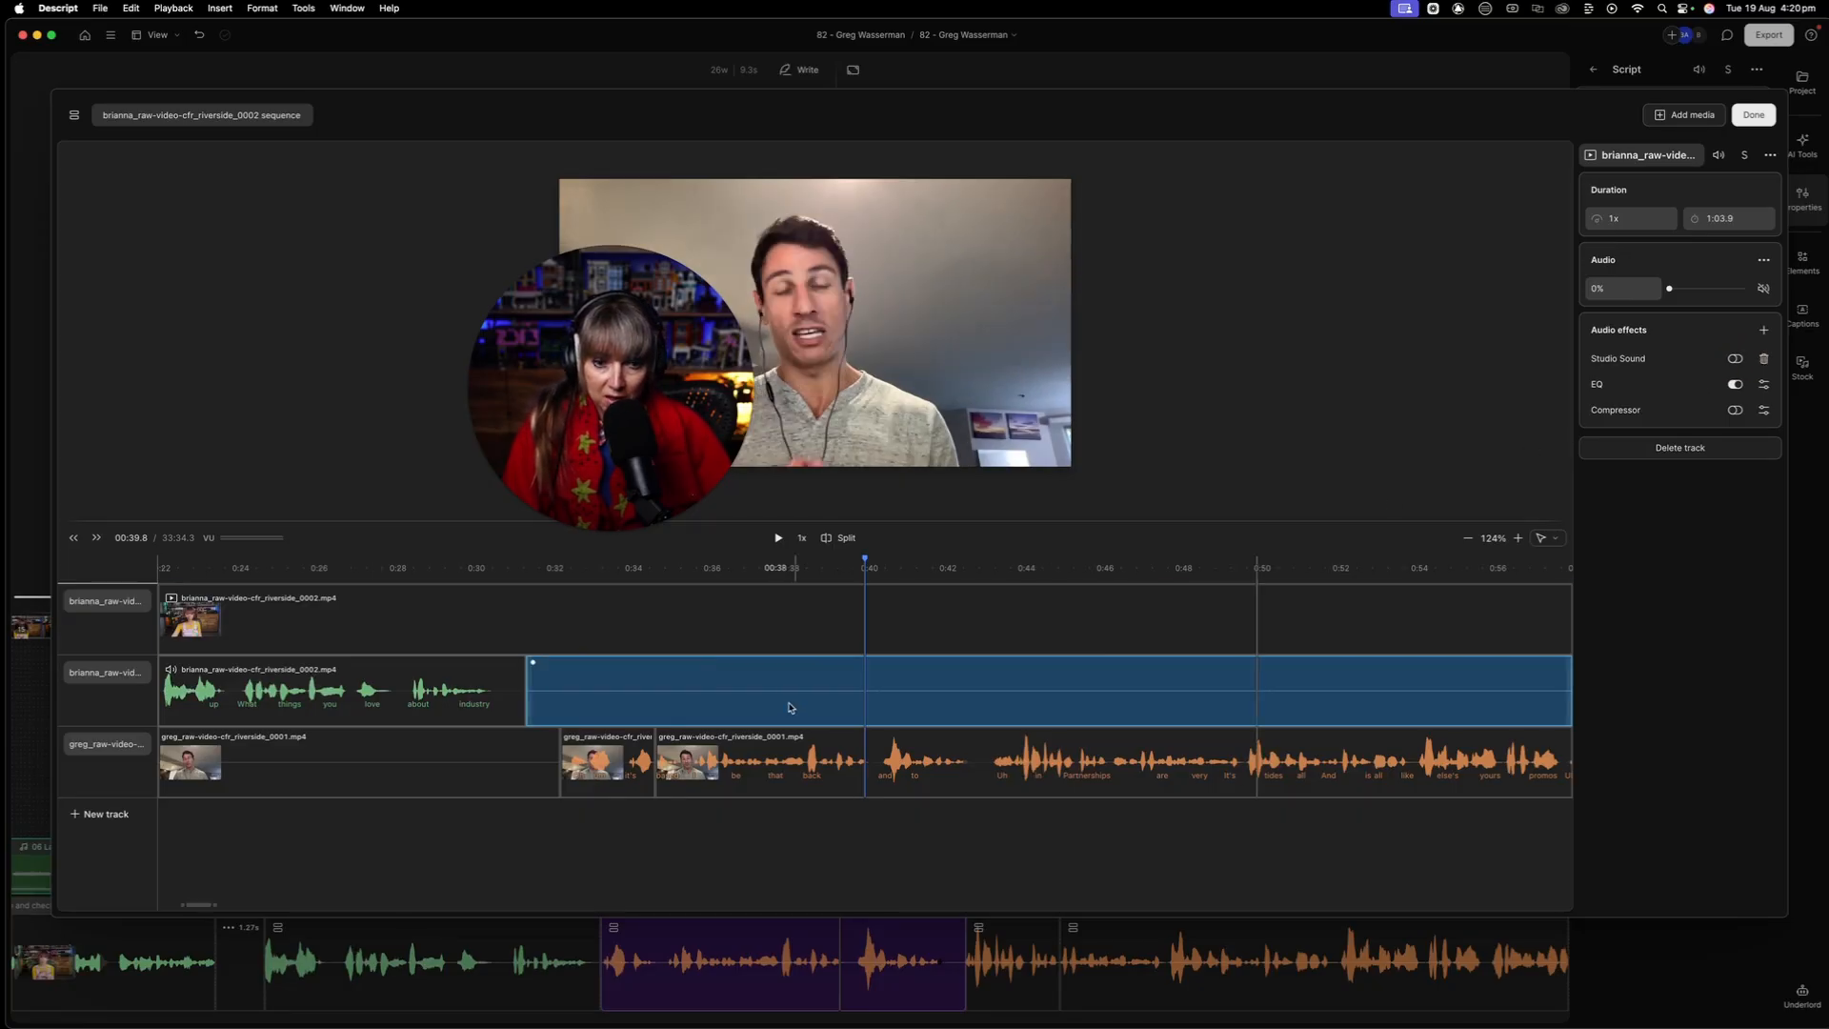
Set the Studio Sound intensity of the guest's long speaking clip to 100%
{"action": "left_click", "coordinate": [710, 755]}
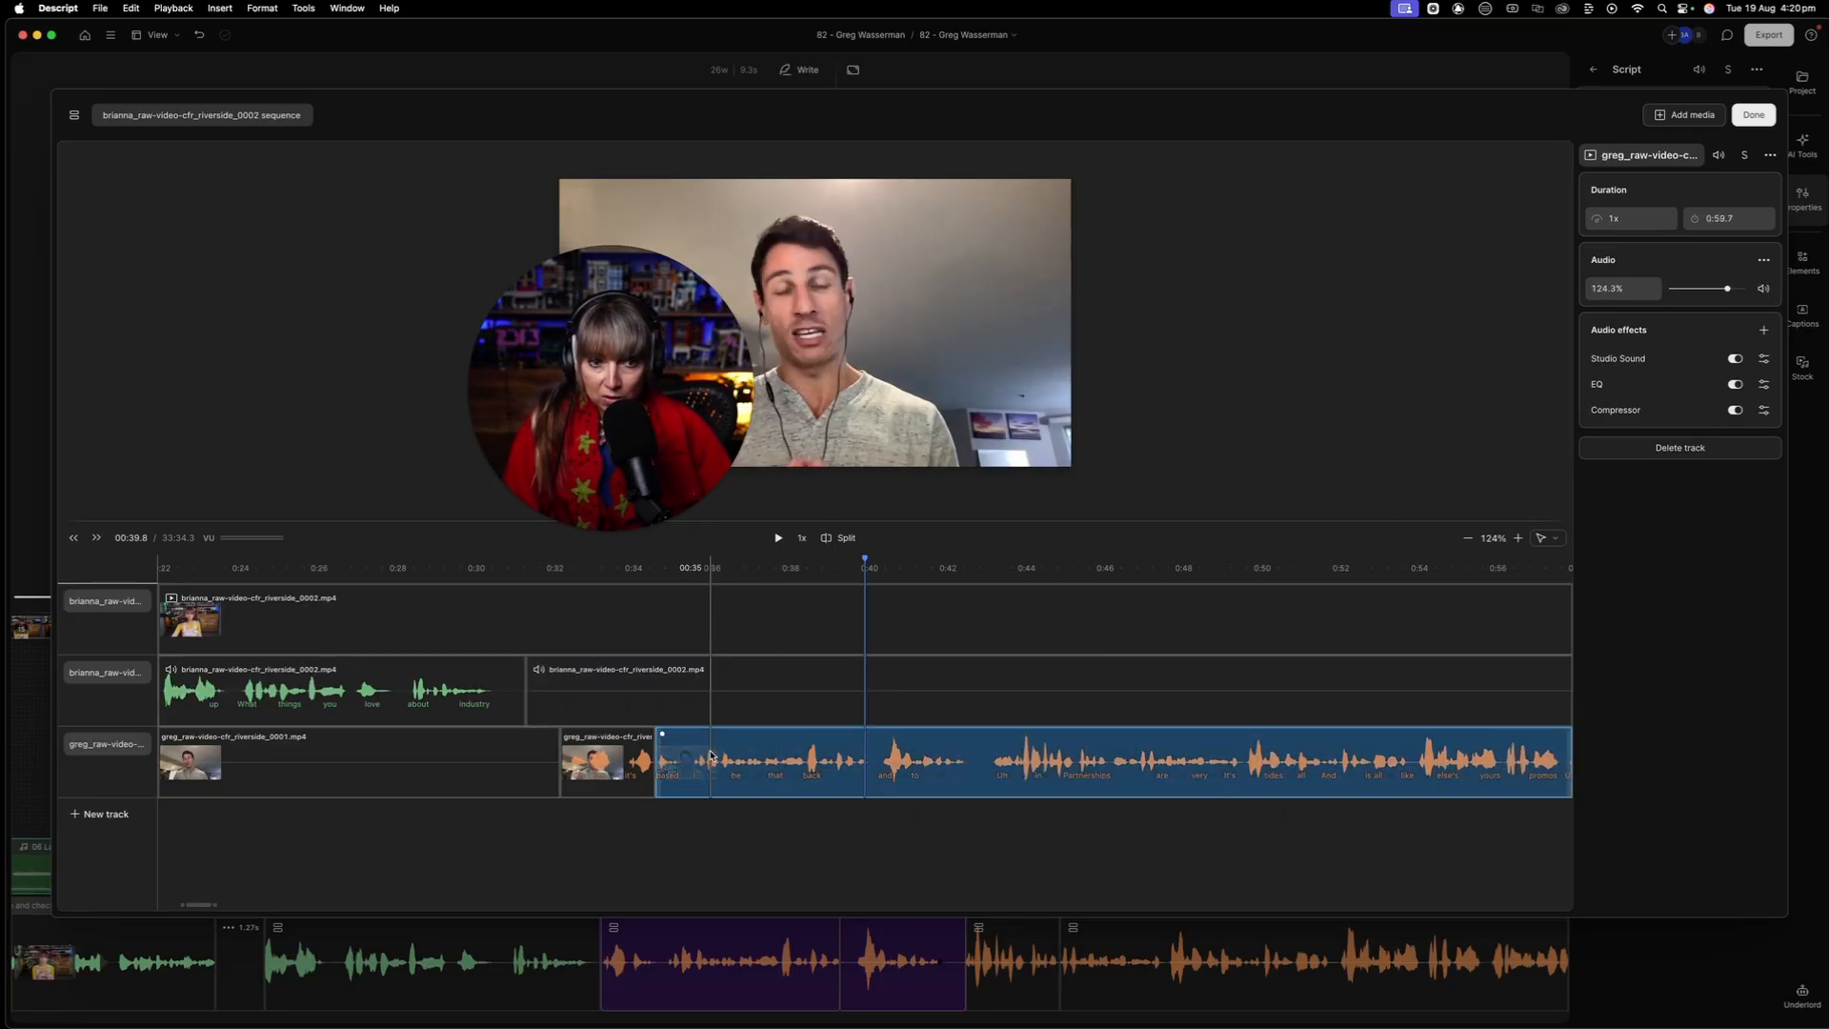
{"action": "left_click_drag", "start_coordinate": [595, 400], "coordinate": [379, 347]}
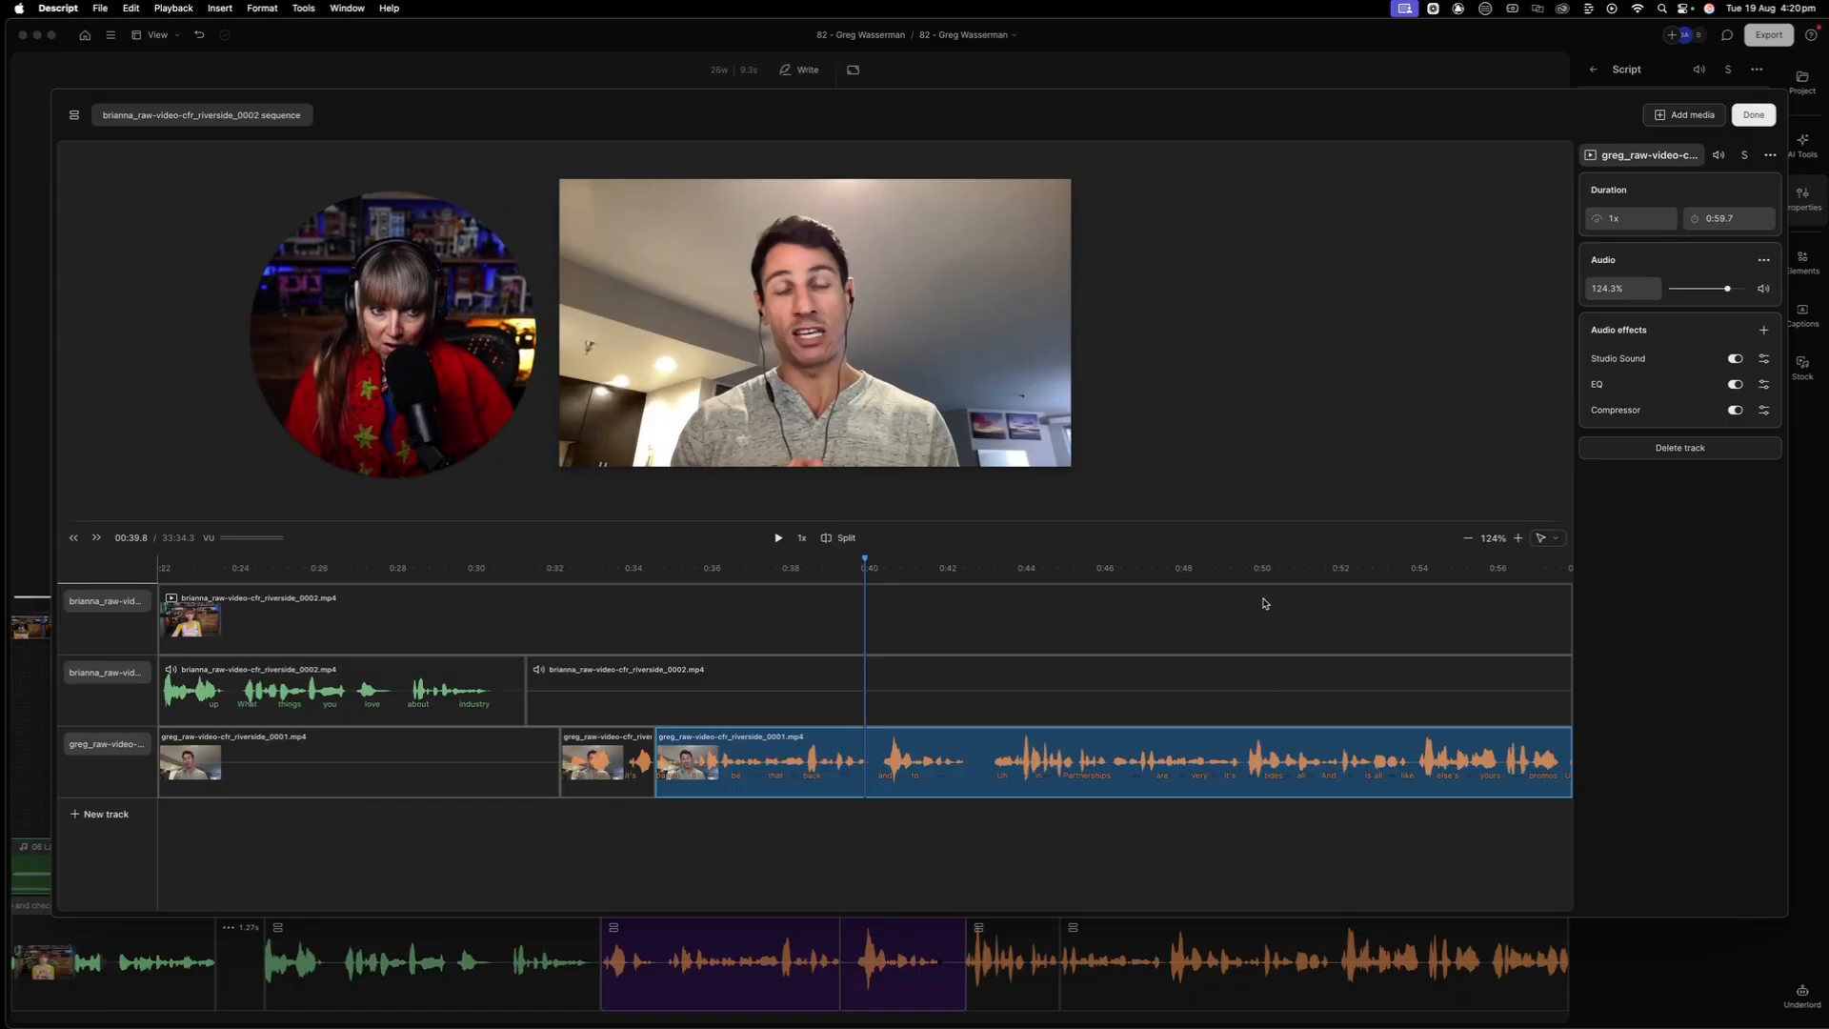
{"action": "left_click", "coordinate": [1765, 359]}
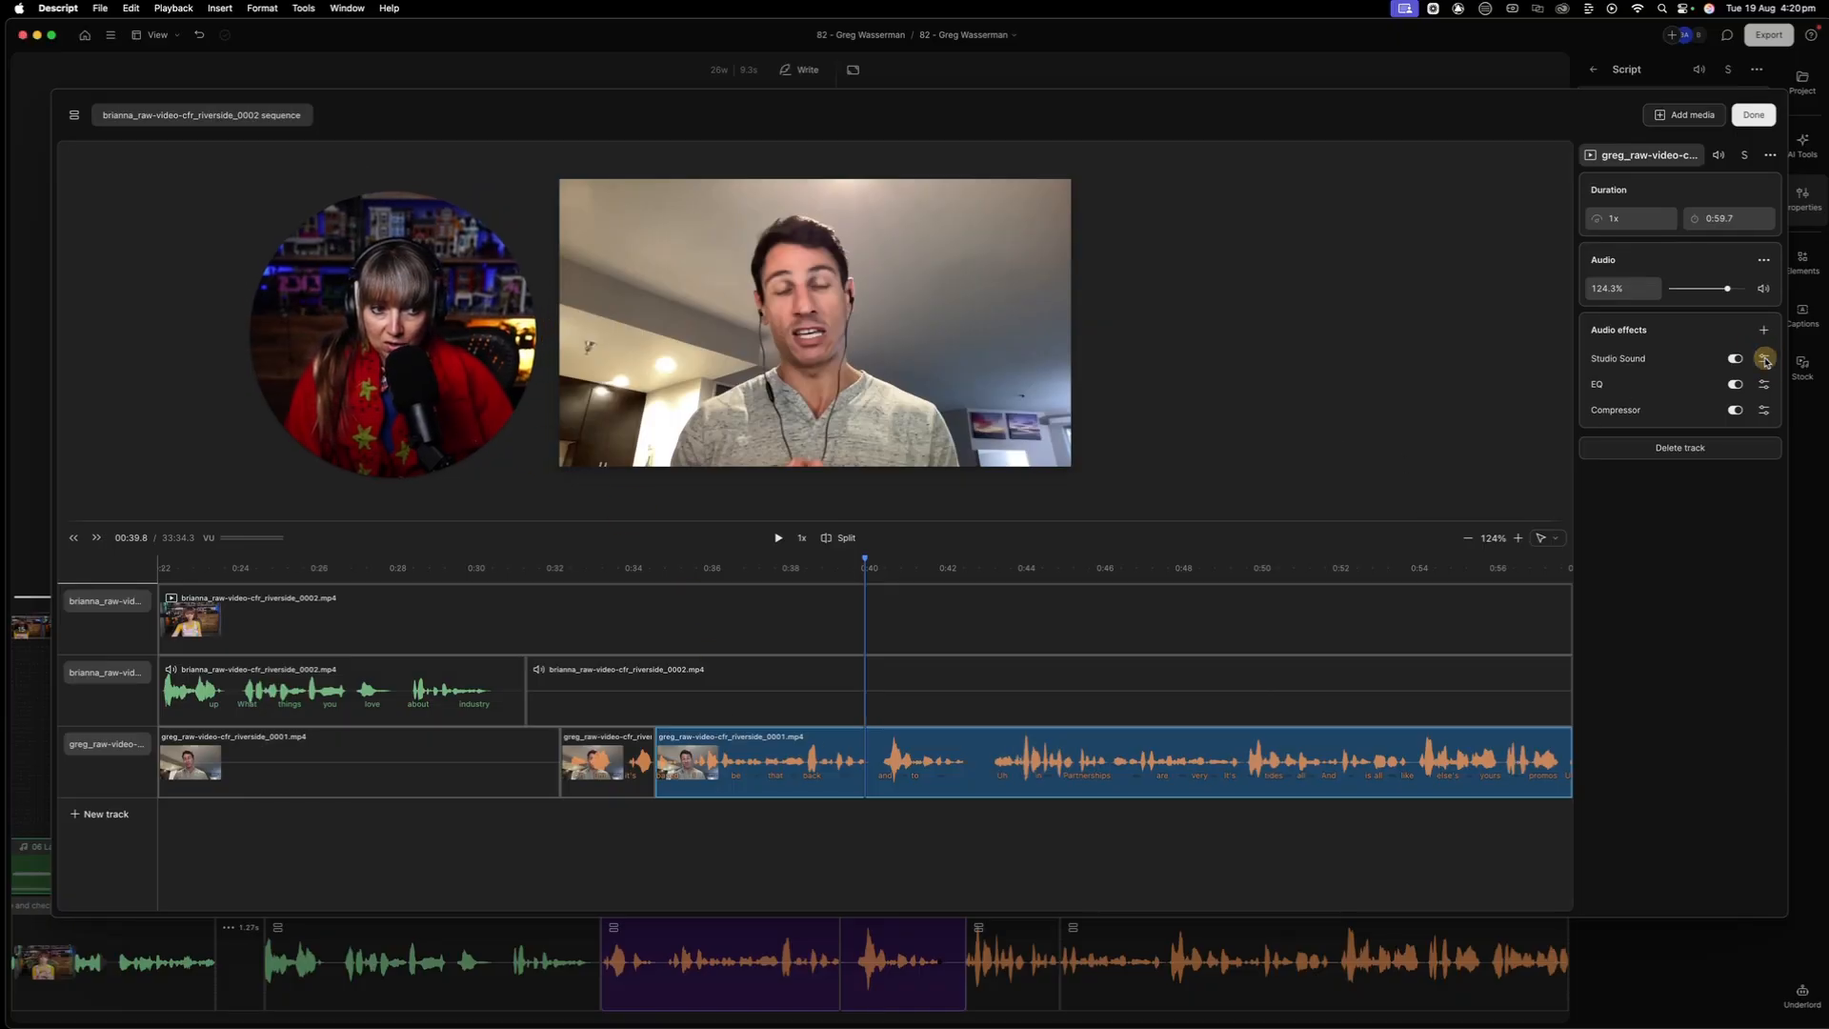
{"action": "left_click", "coordinate": [1764, 359]}
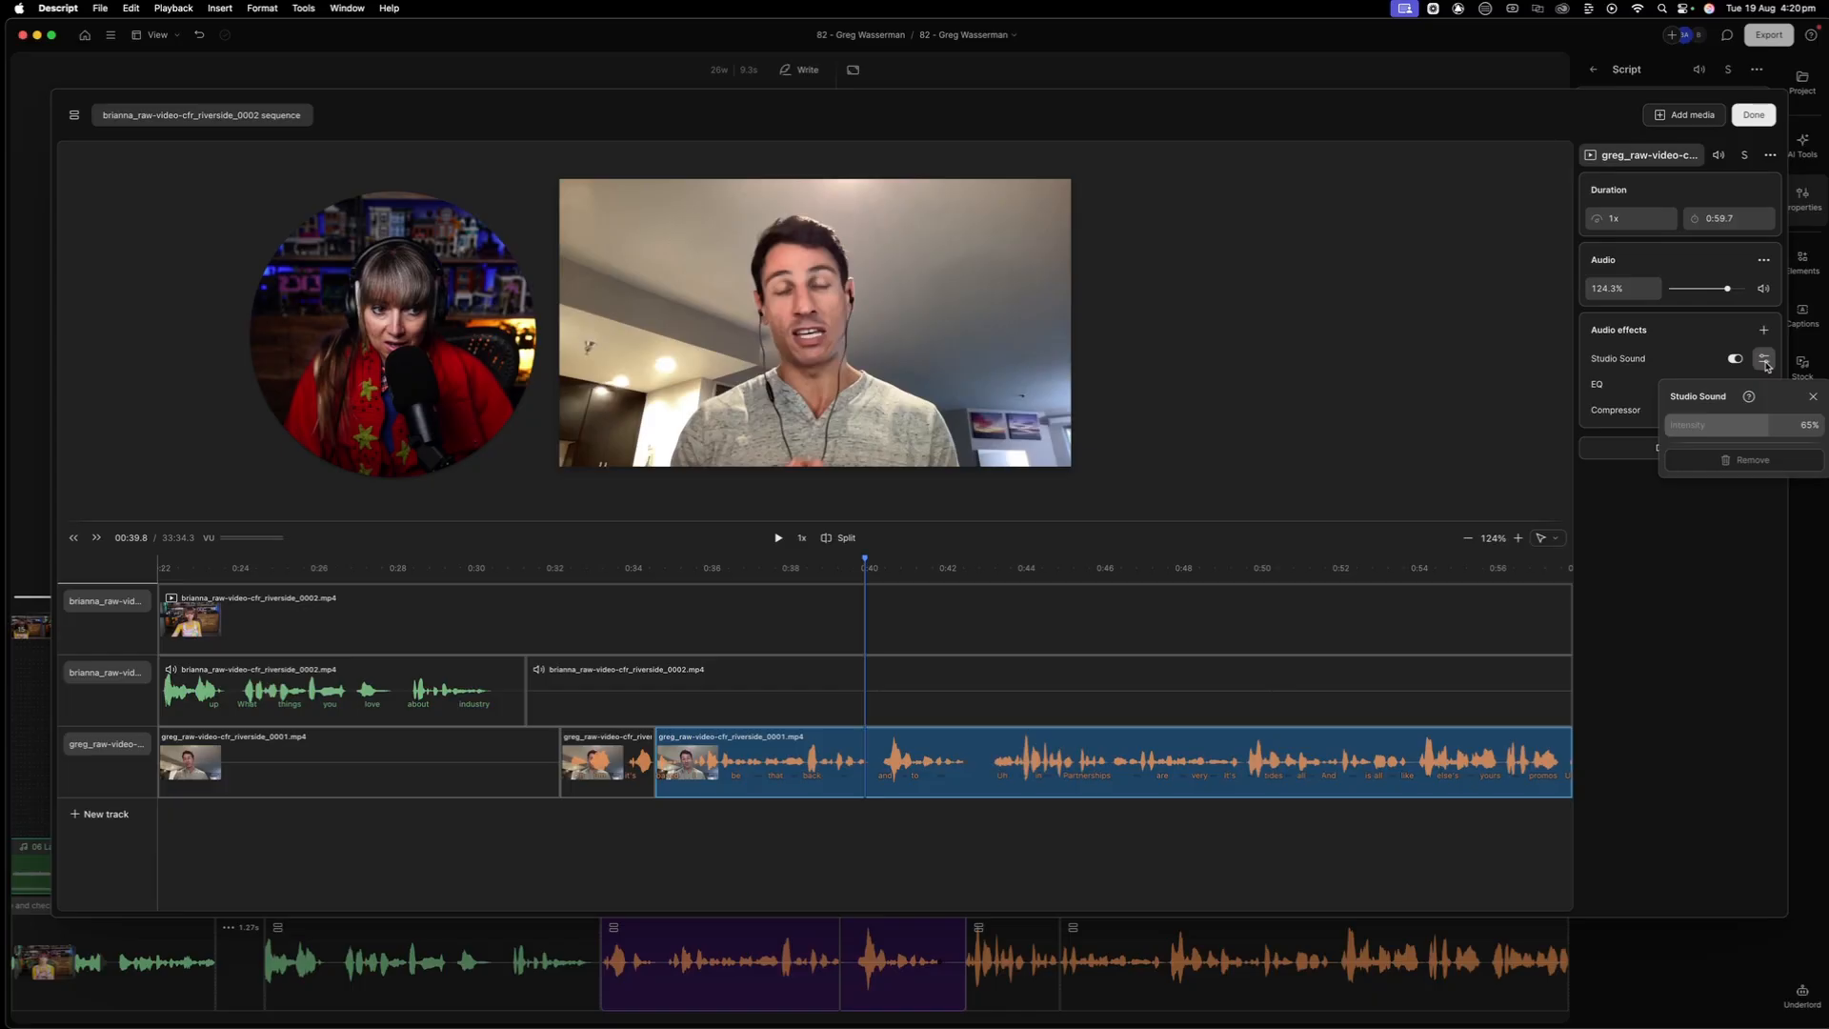
{"action": "left_click", "coordinate": [1811, 427]}
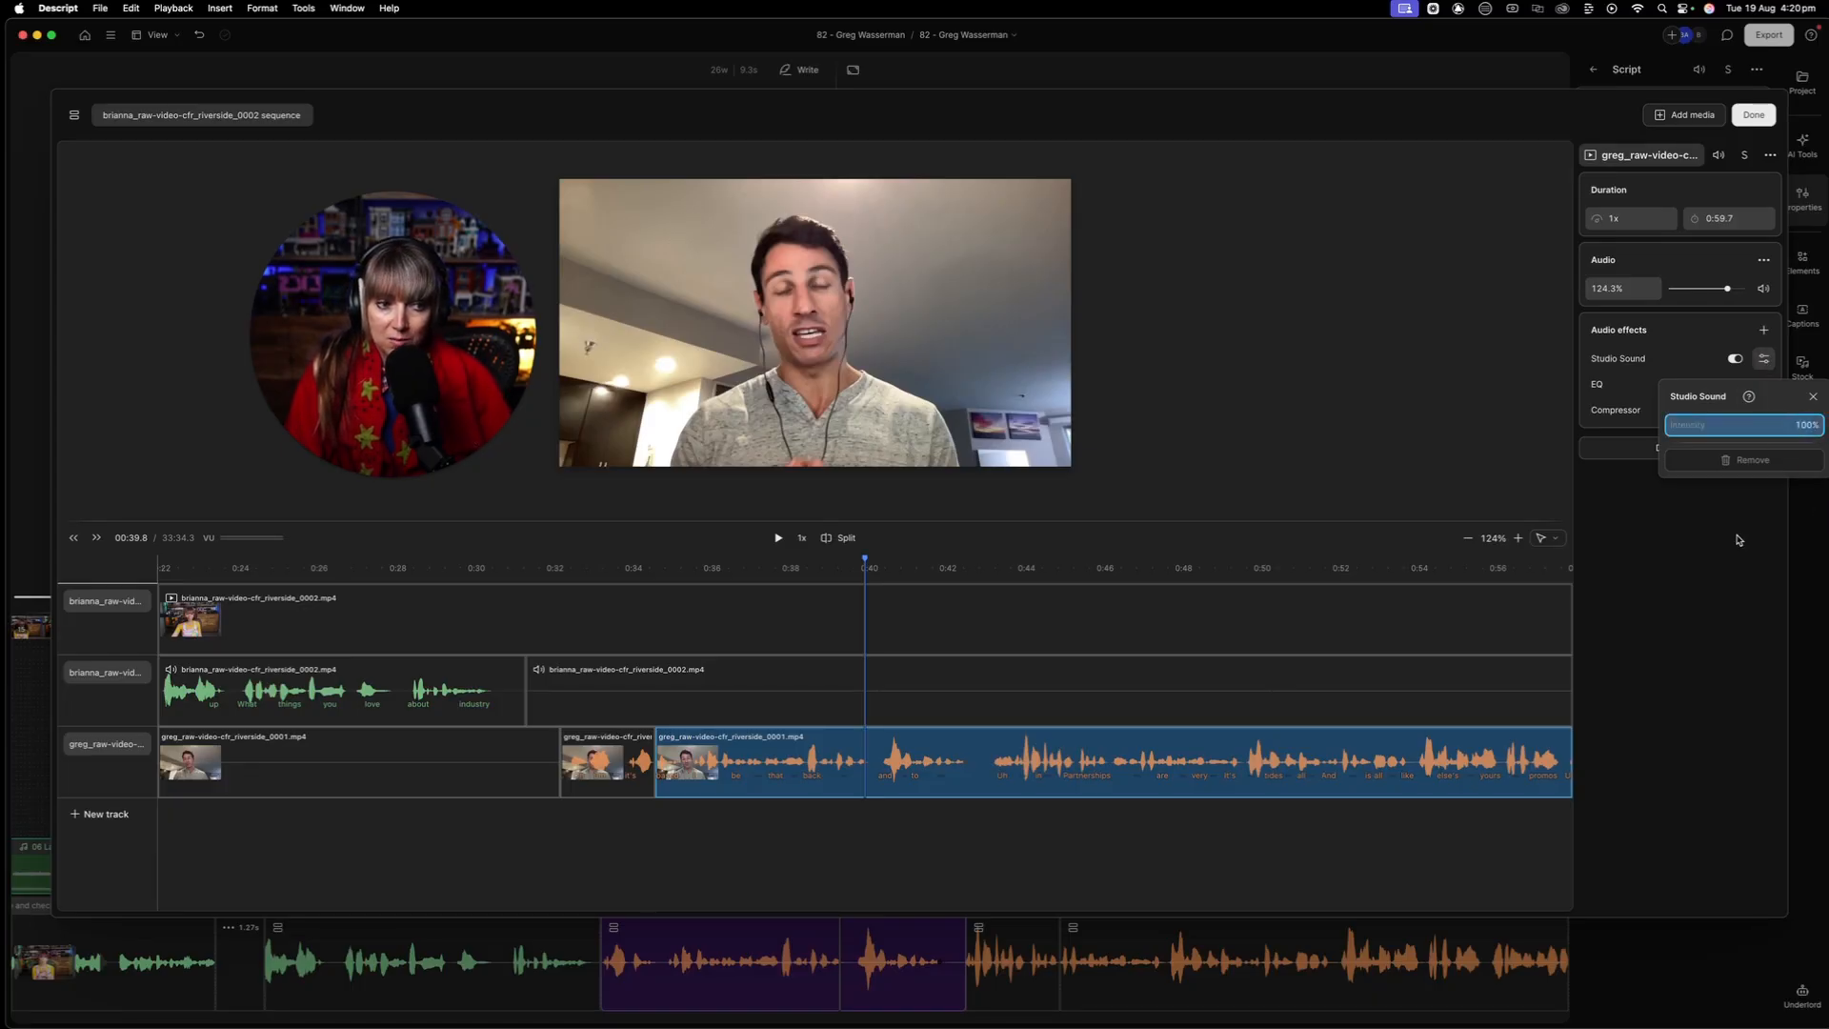
{"action": "left_click", "coordinate": [1715, 585]}
Play the sequence from about 0:33.4 to listen to the guest's processed audio
{"action": "left_click", "coordinate": [851, 614]}
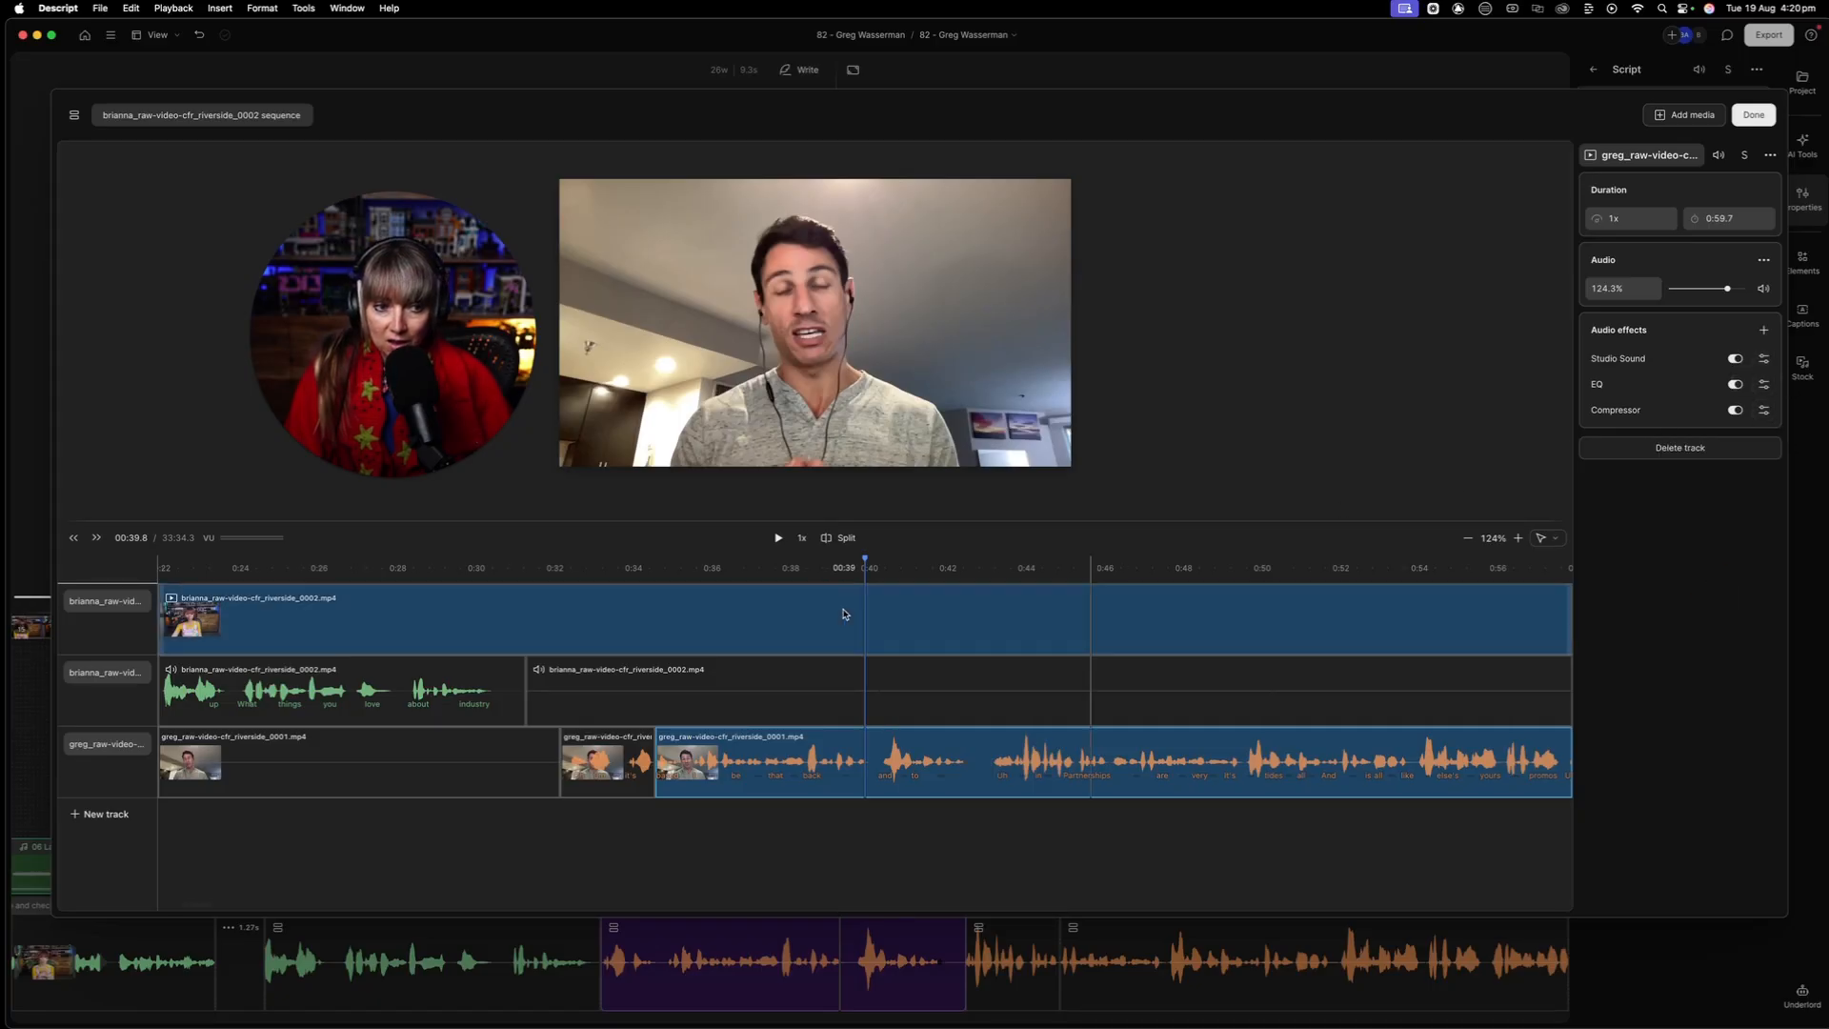
{"action": "left_click", "coordinate": [611, 570]}
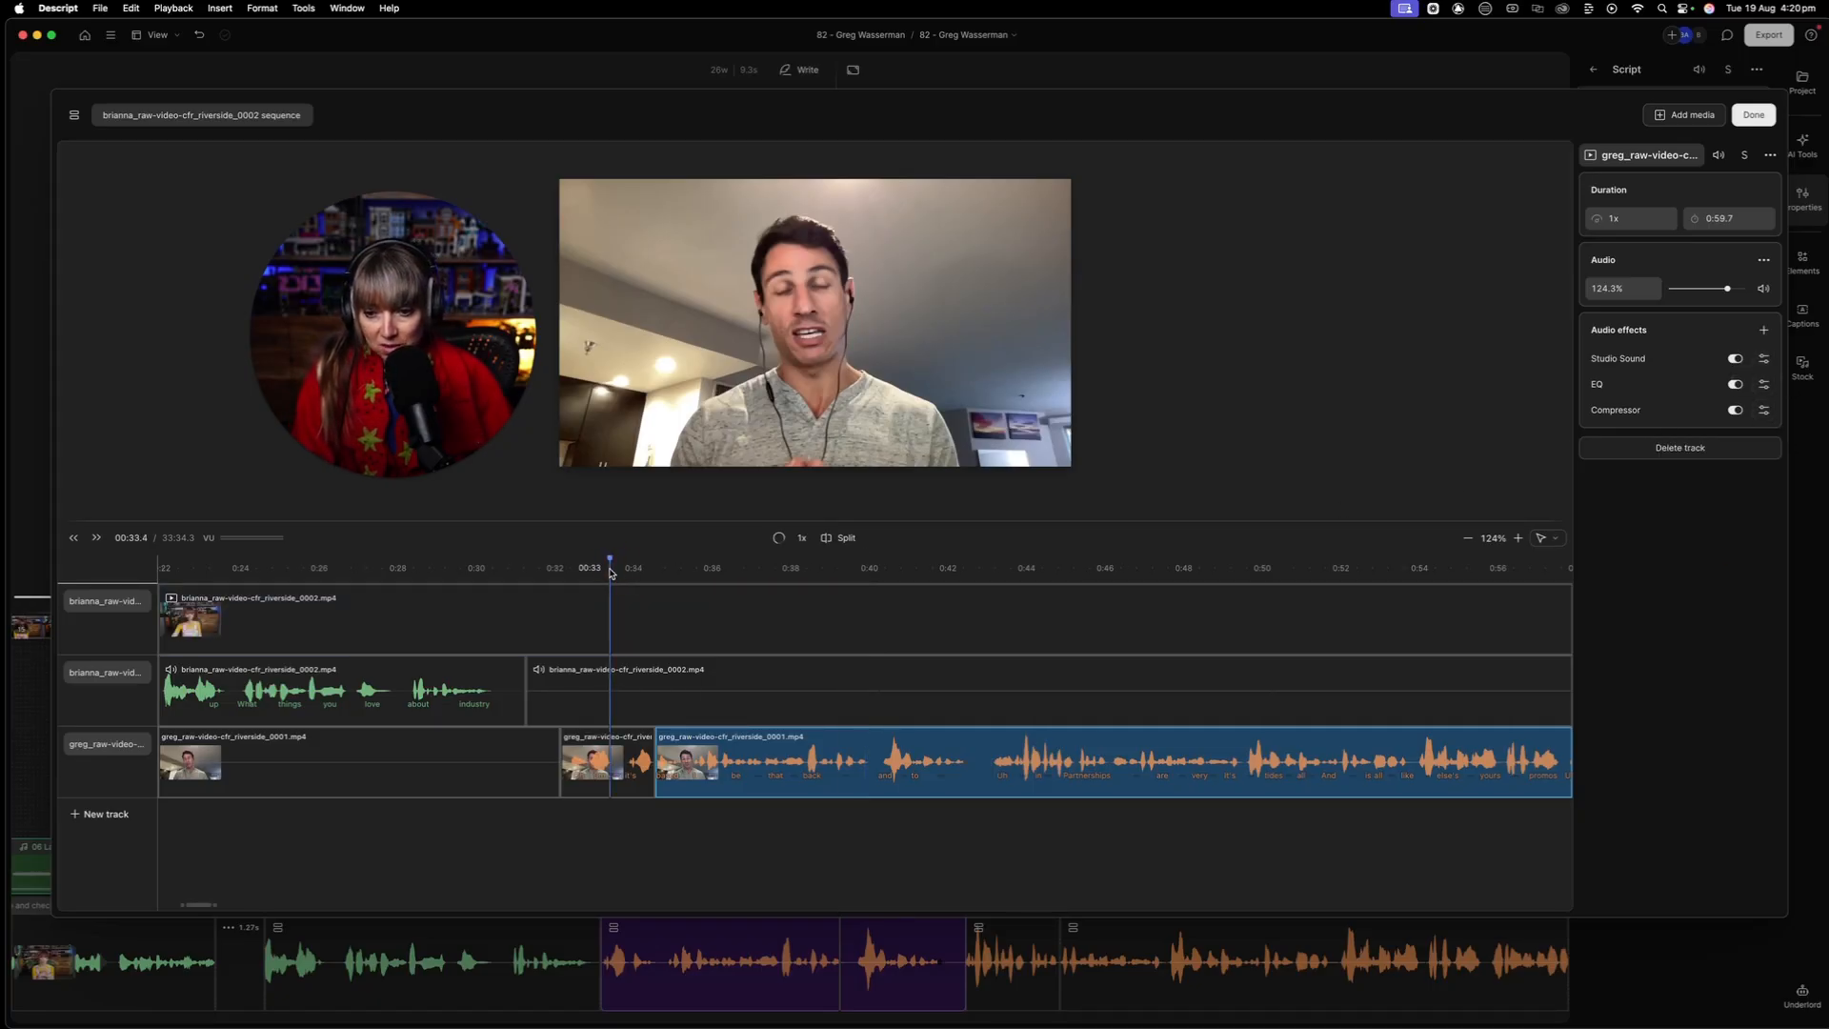
{"action": "key", "text": "space"}
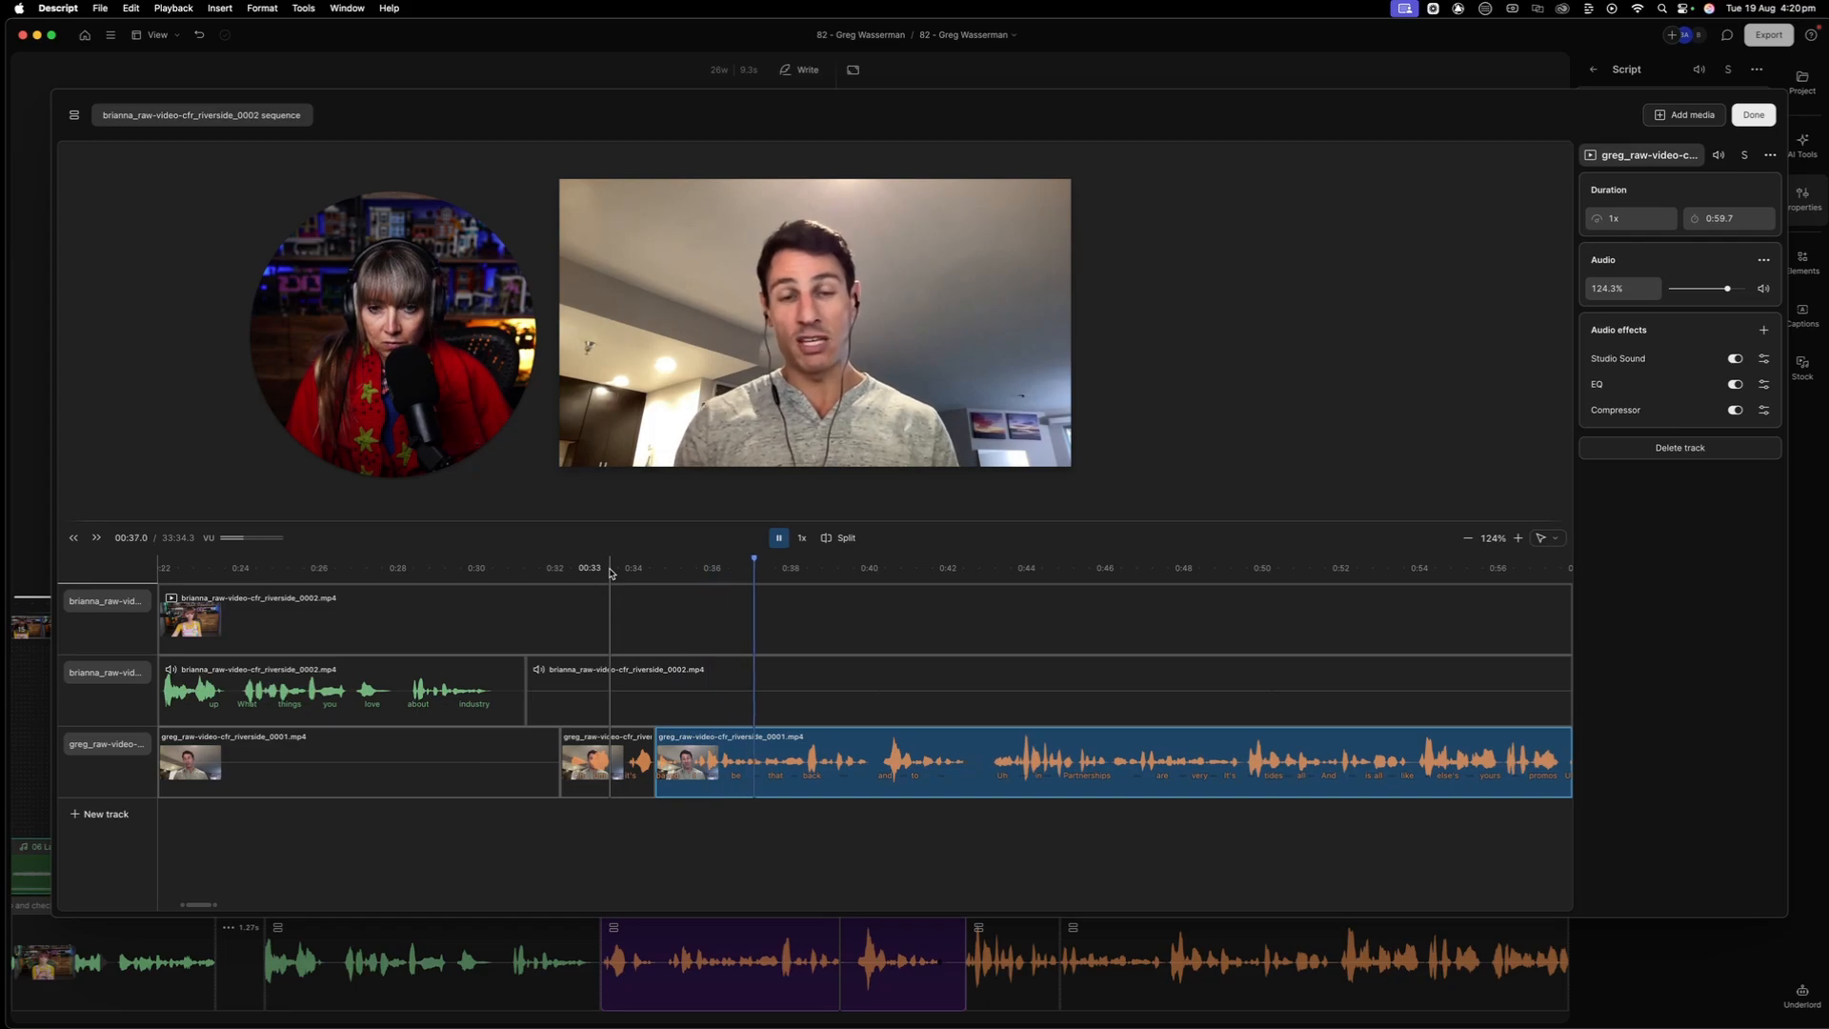
{"action": "left_click", "coordinate": [989, 620]}
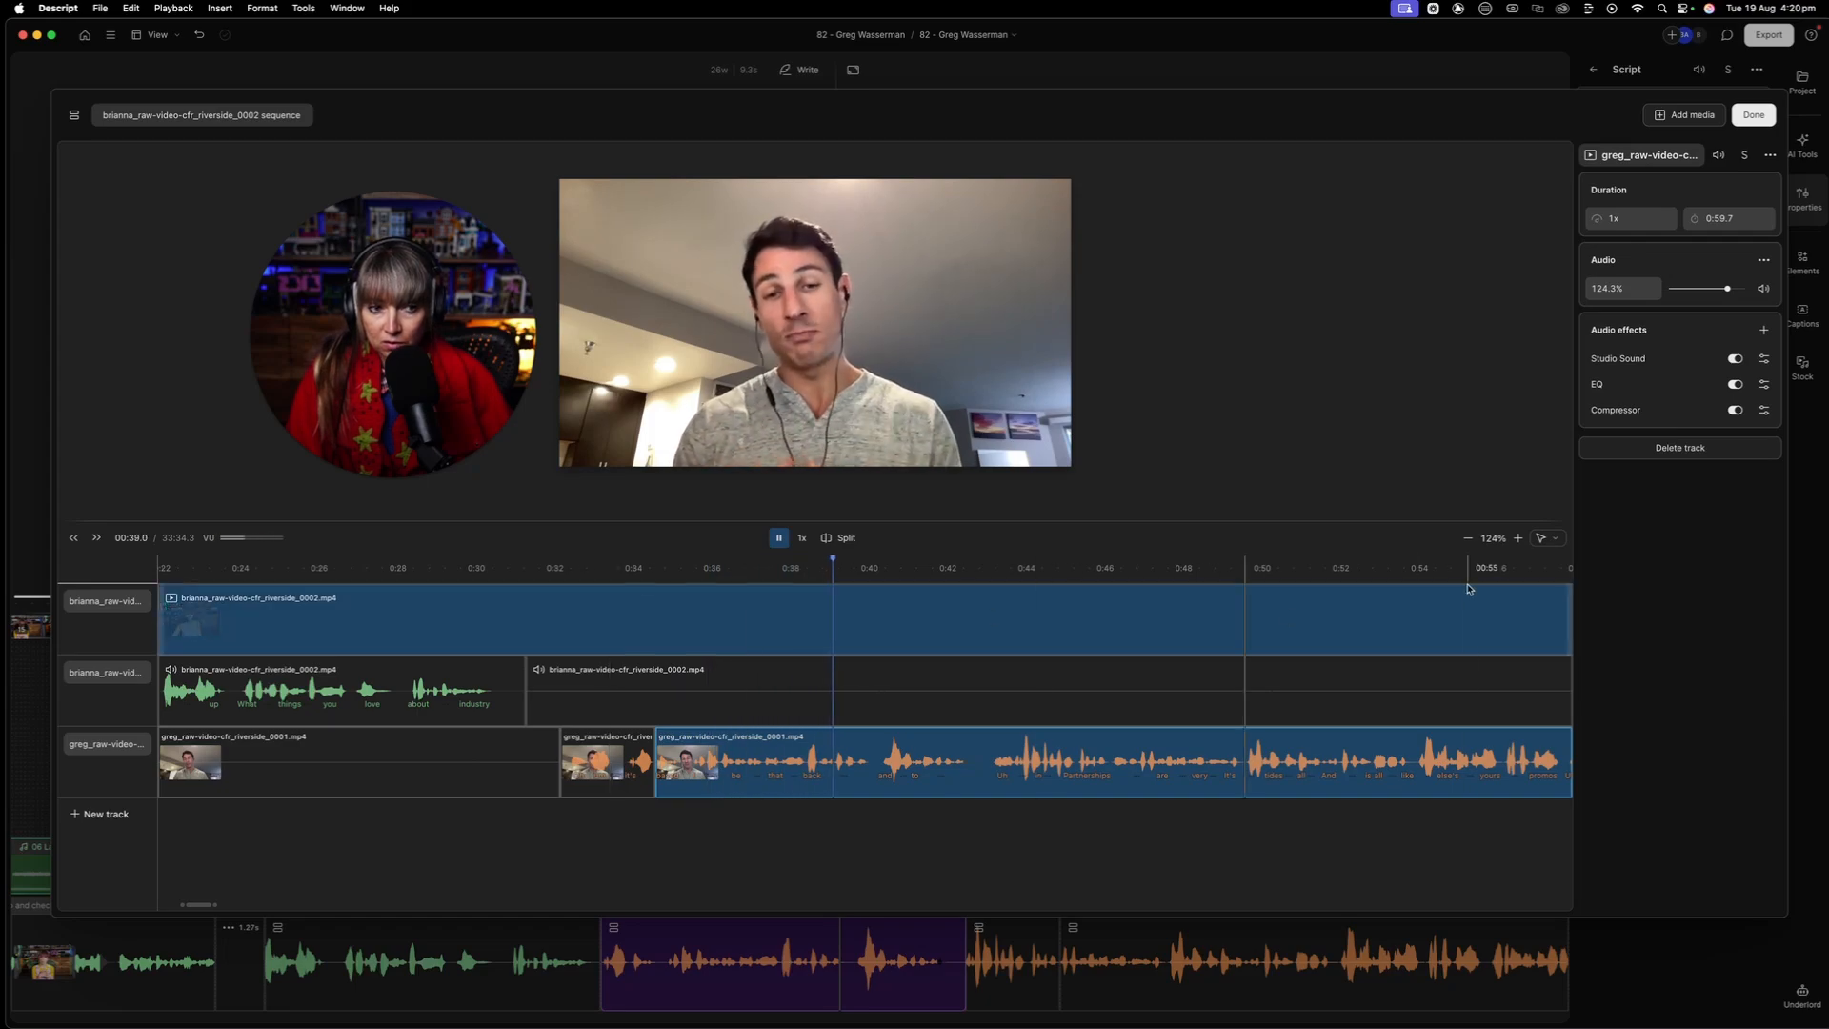
{"action": "key", "text": "Escape"}
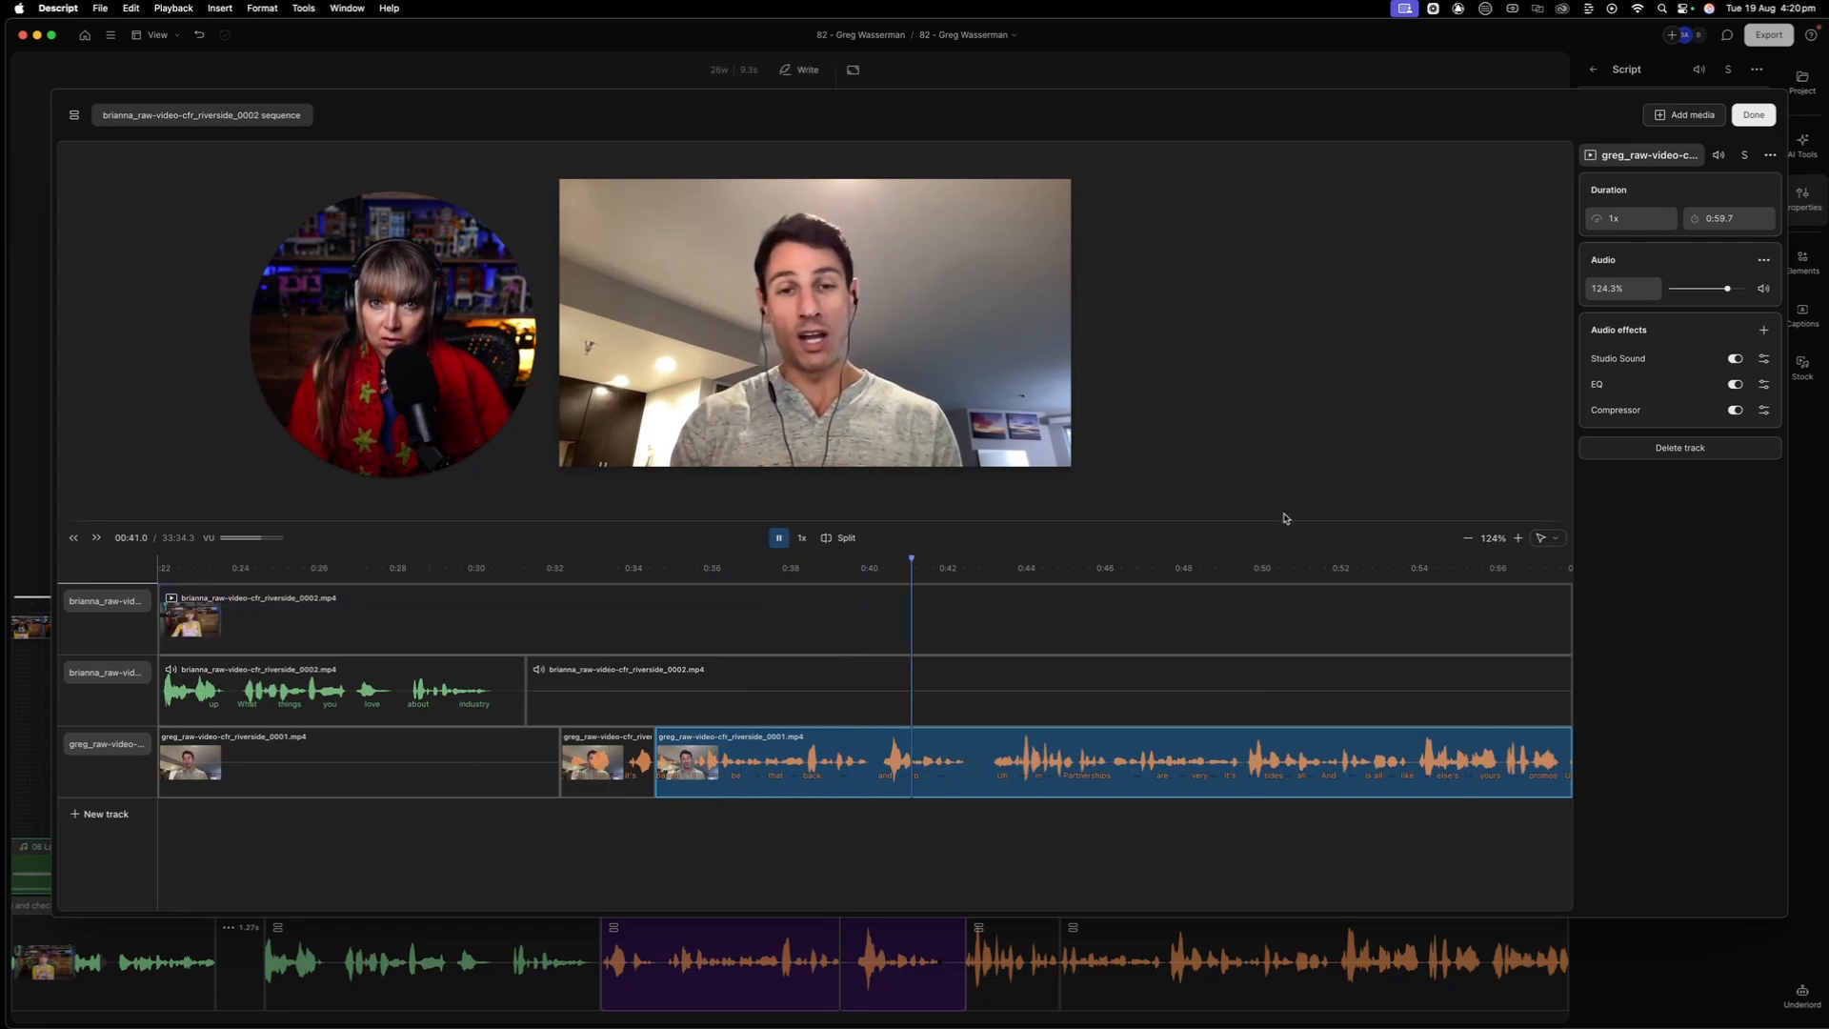
{"action": "key", "text": "space"}
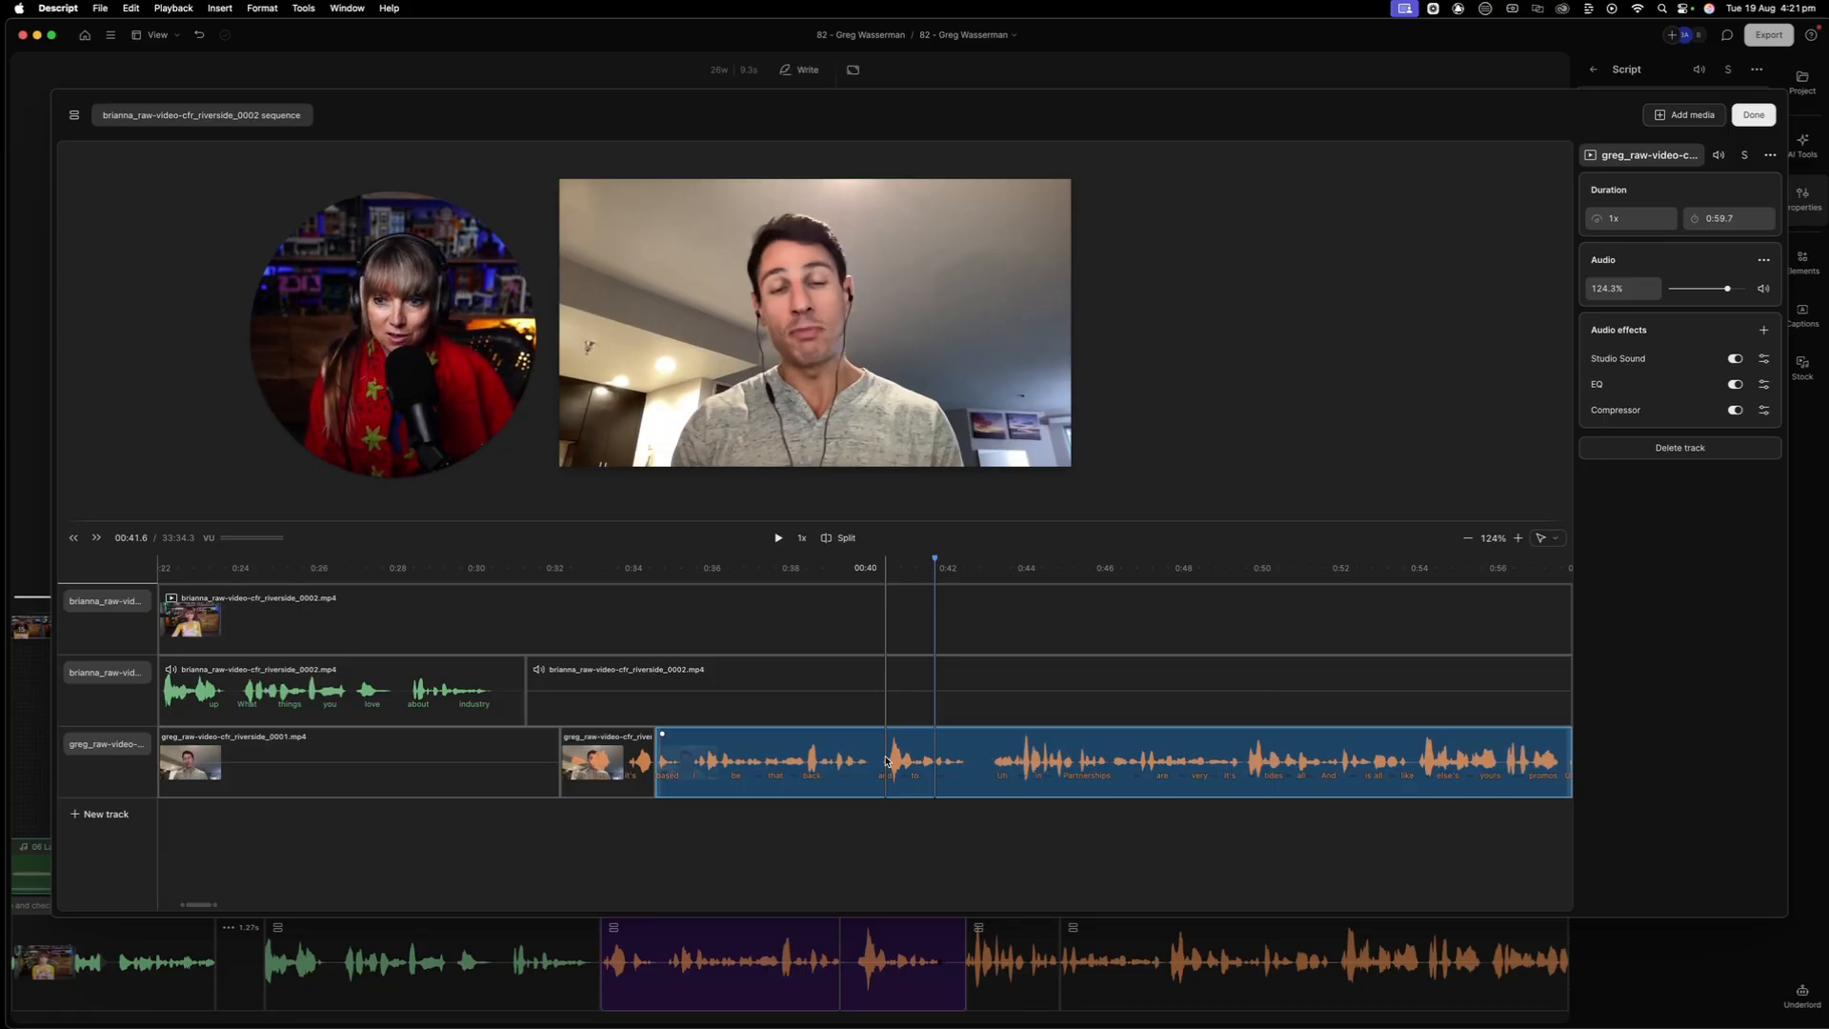
Set the Studio Sound intensity of the guest's long speaking clip to 65%
{"action": "left_click", "coordinate": [1766, 363]}
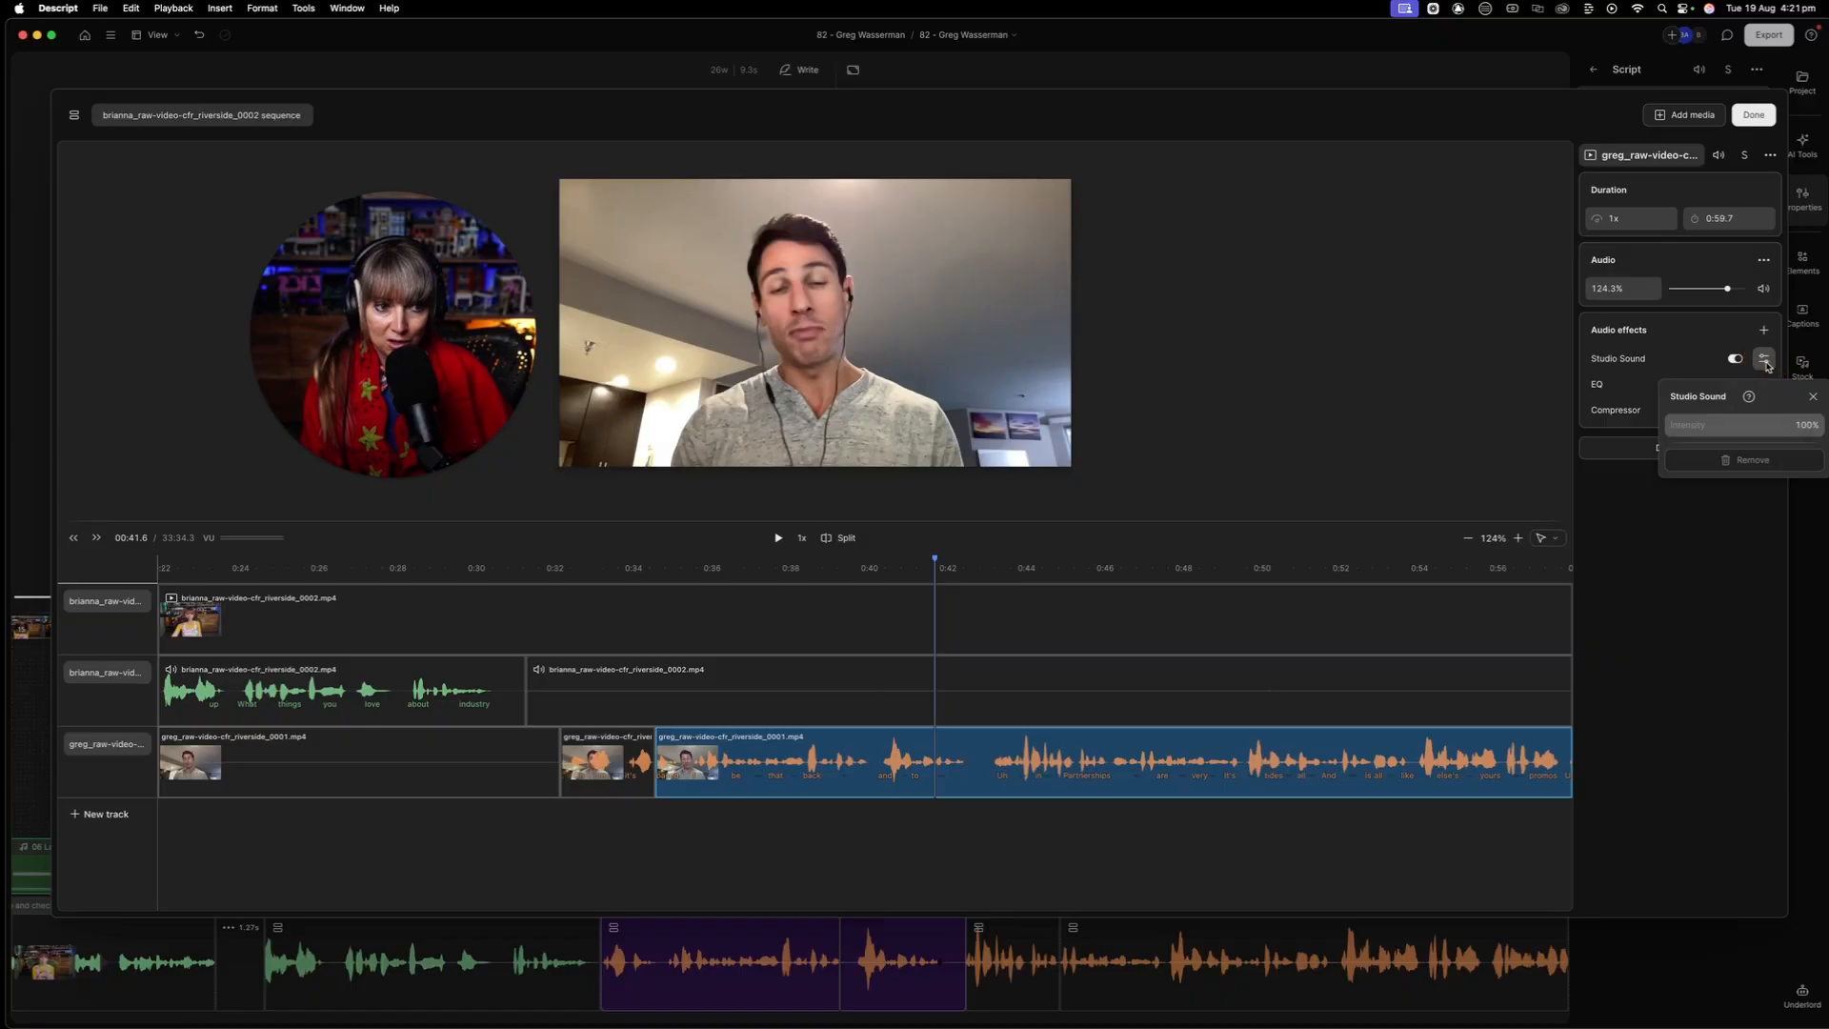
{"action": "left_click", "coordinate": [1804, 428]}
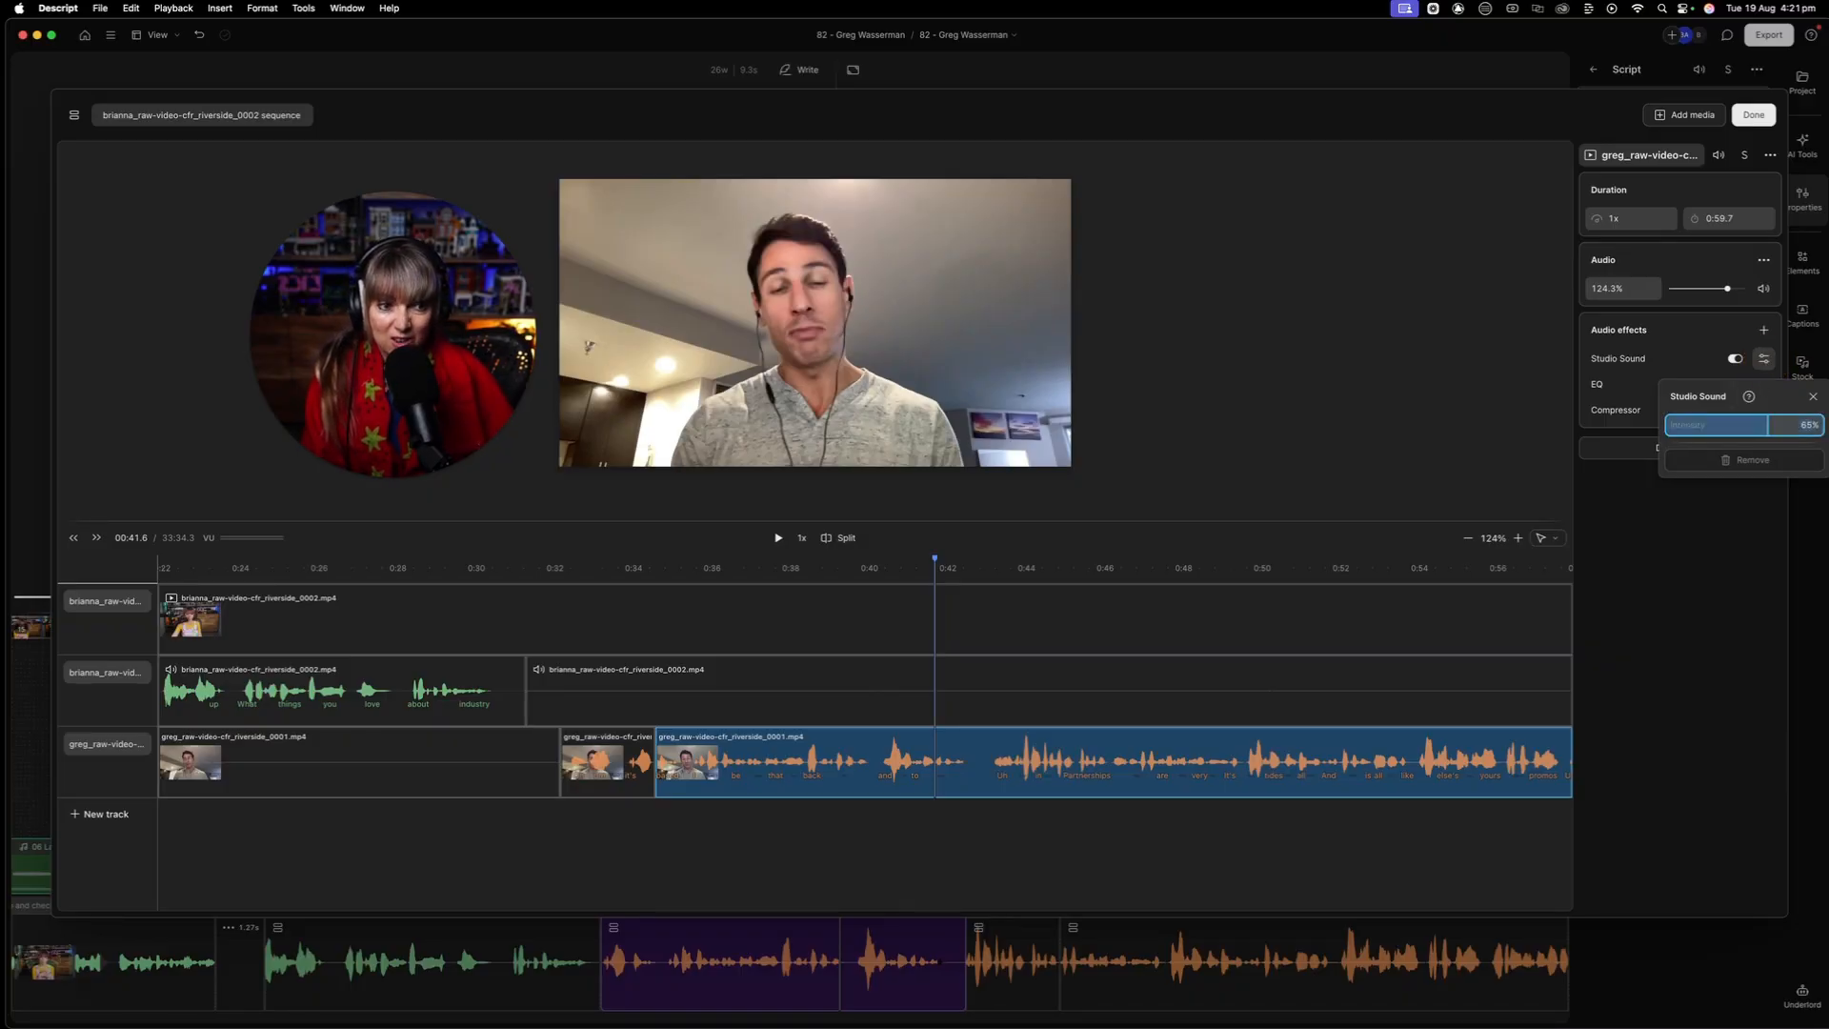
{"action": "left_click", "coordinate": [703, 659]}
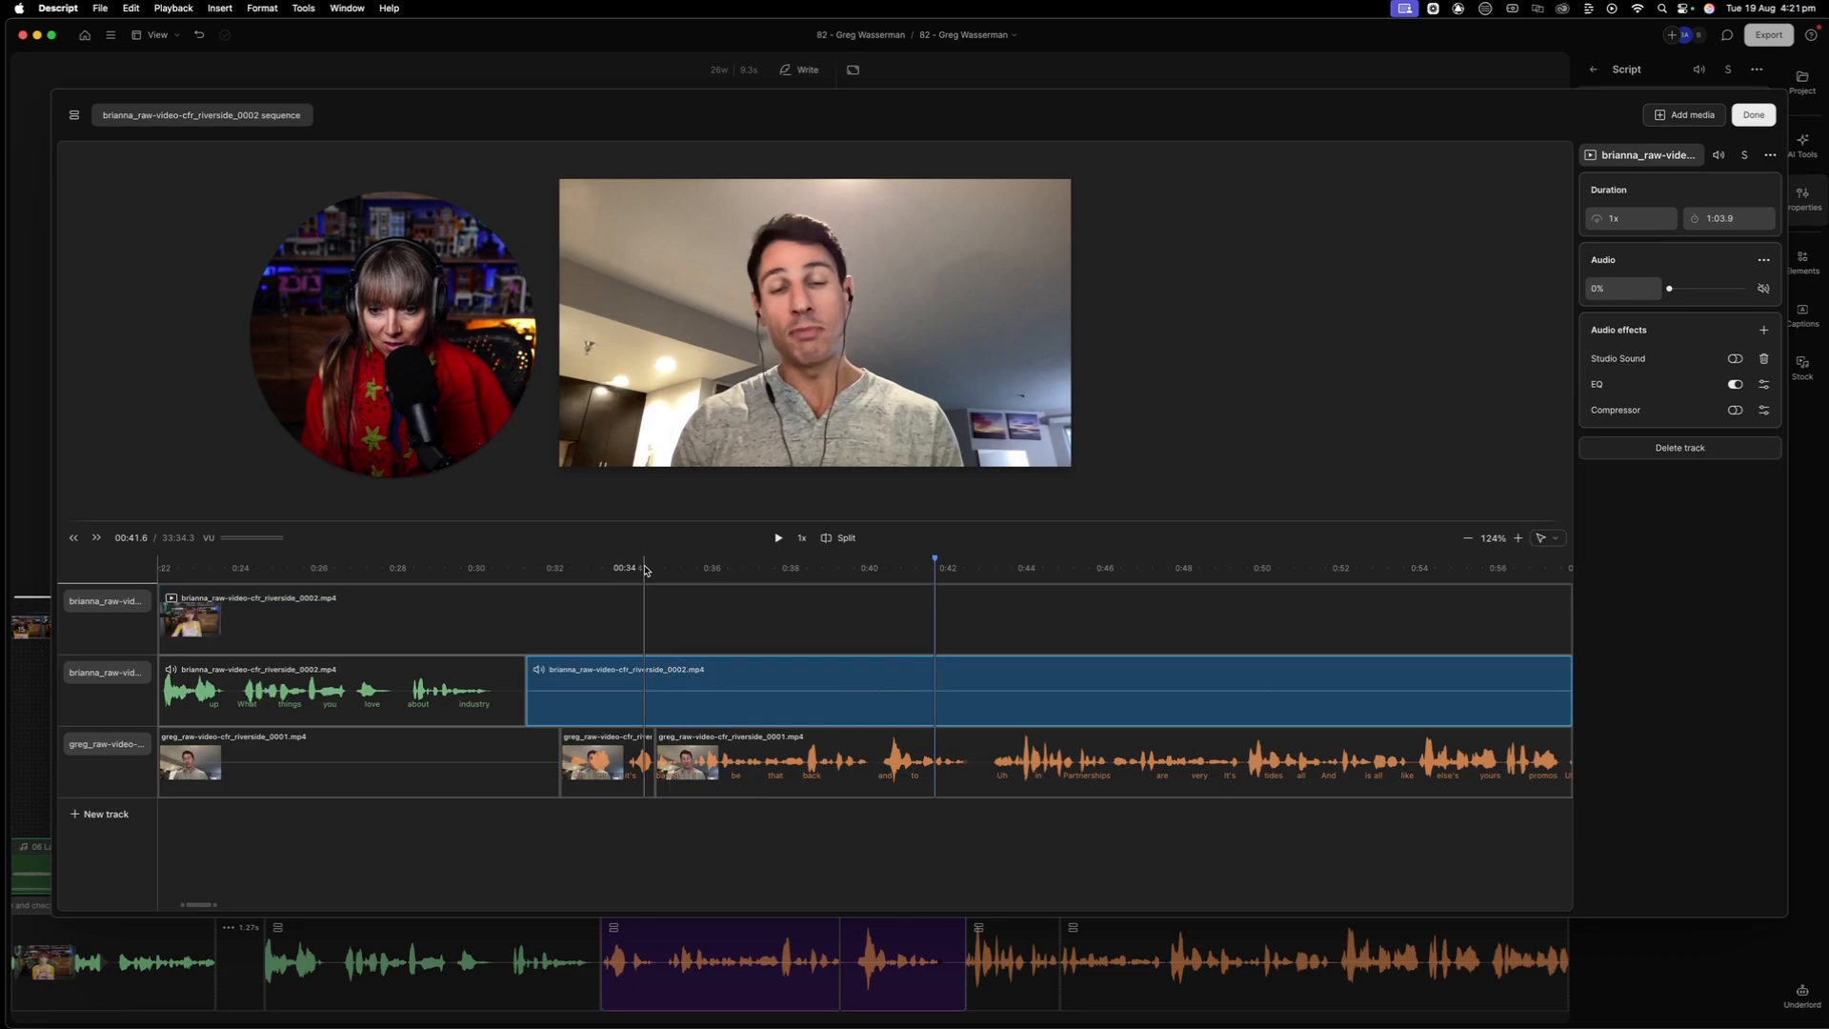
Play the sequence from about 0:34 and turn on Studio Sound for the host's muted clip
{"action": "left_click", "coordinate": [638, 569]}
{"action": "key", "text": "space"}
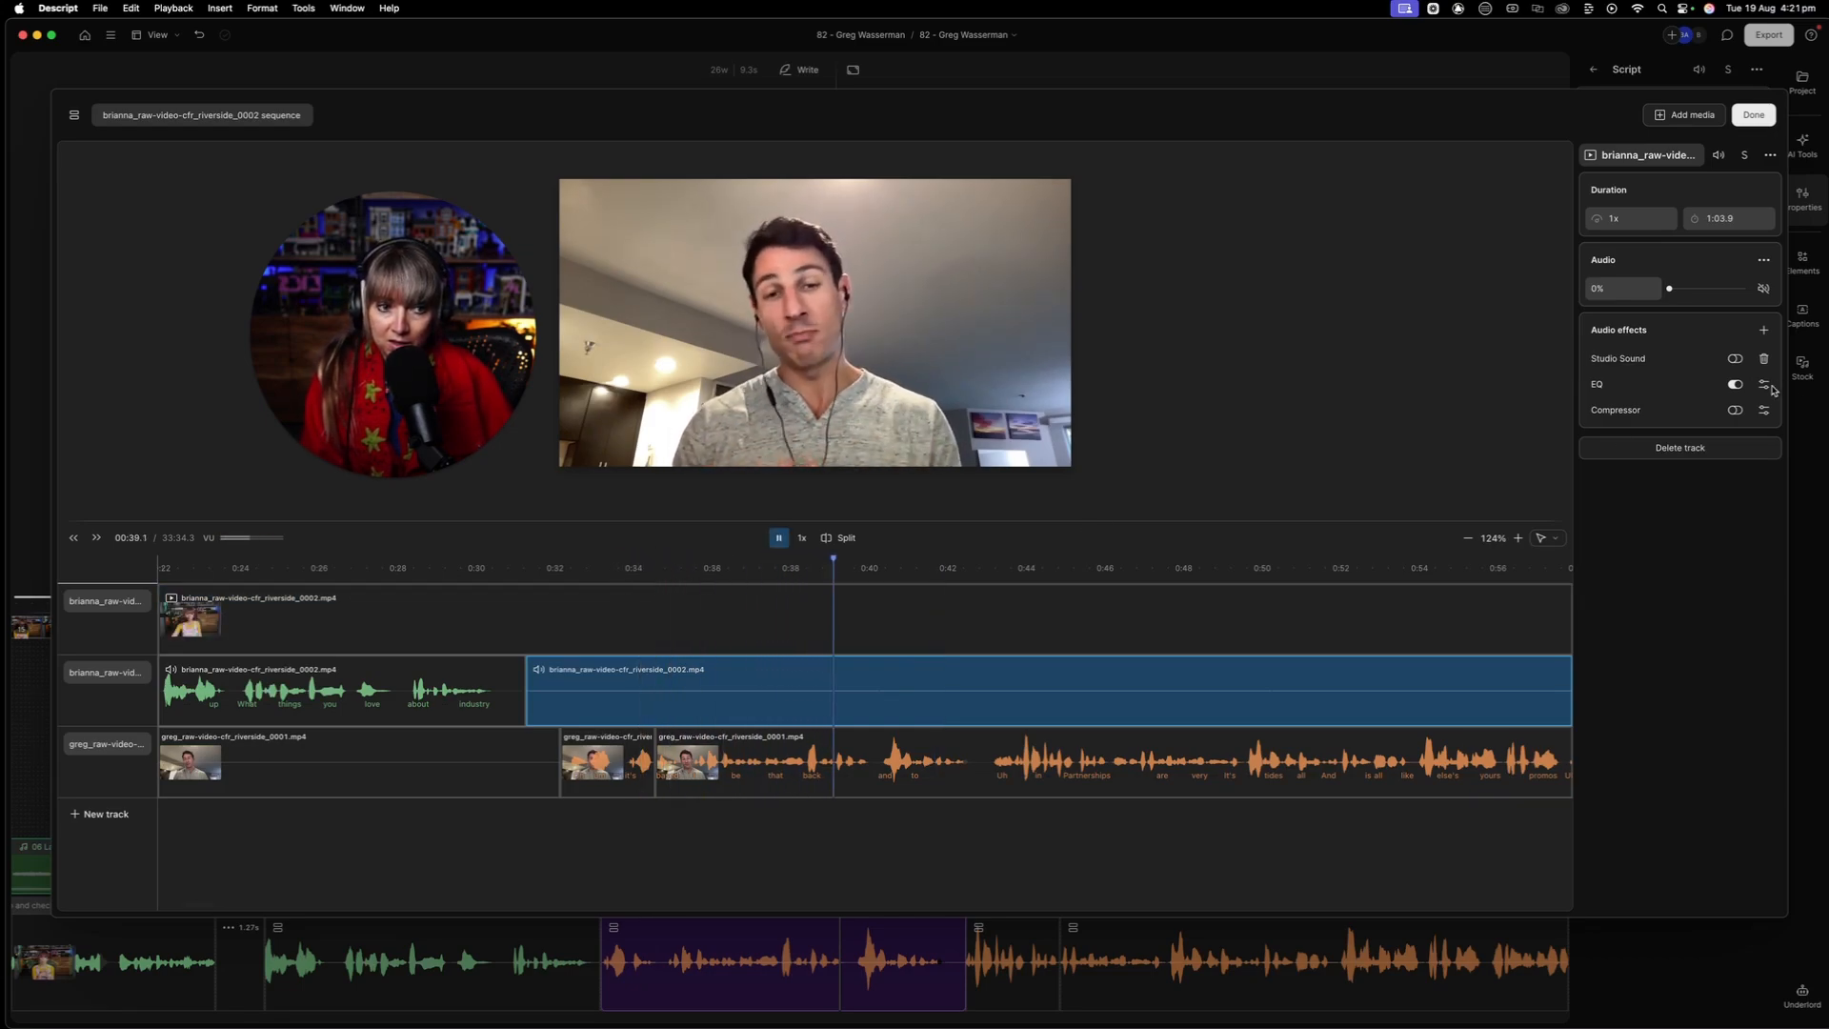
{"action": "left_click", "coordinate": [1731, 360]}
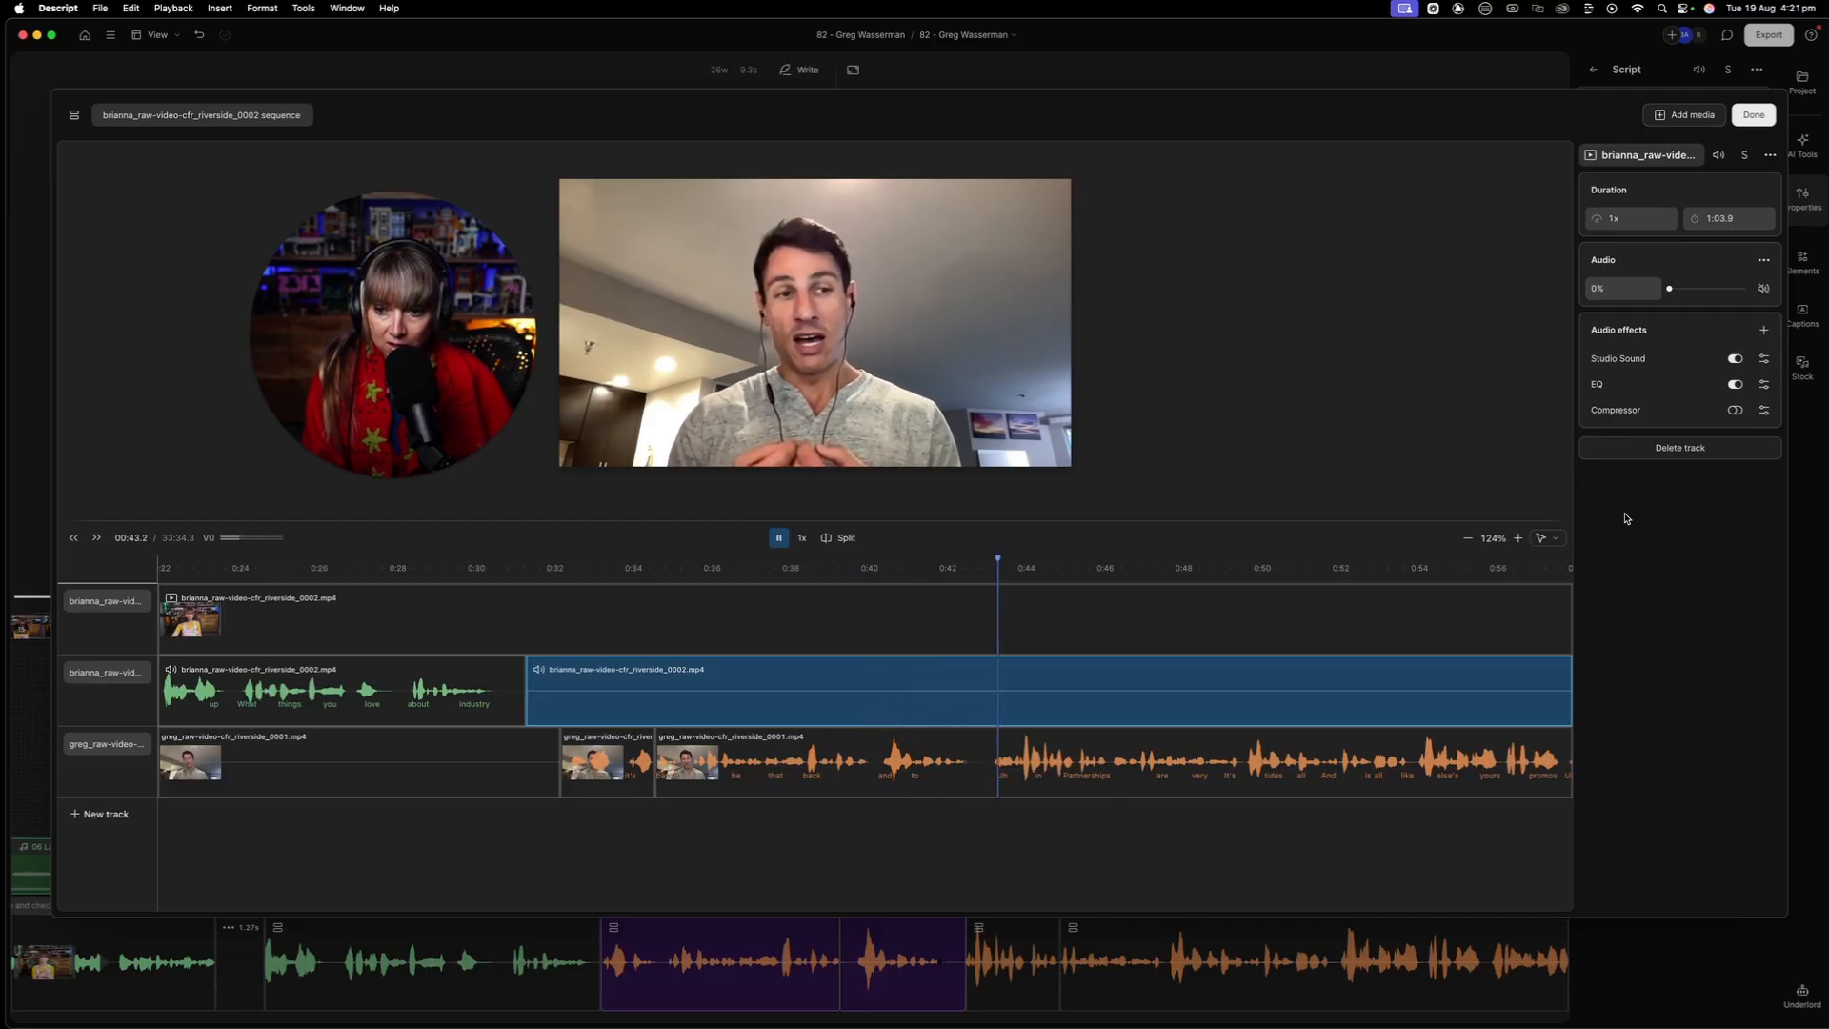
Inspect the Studio Sound intensity of the guest's long speaking clip and toggle the effect off and on during playback to compare
{"action": "left_click", "coordinate": [991, 762]}
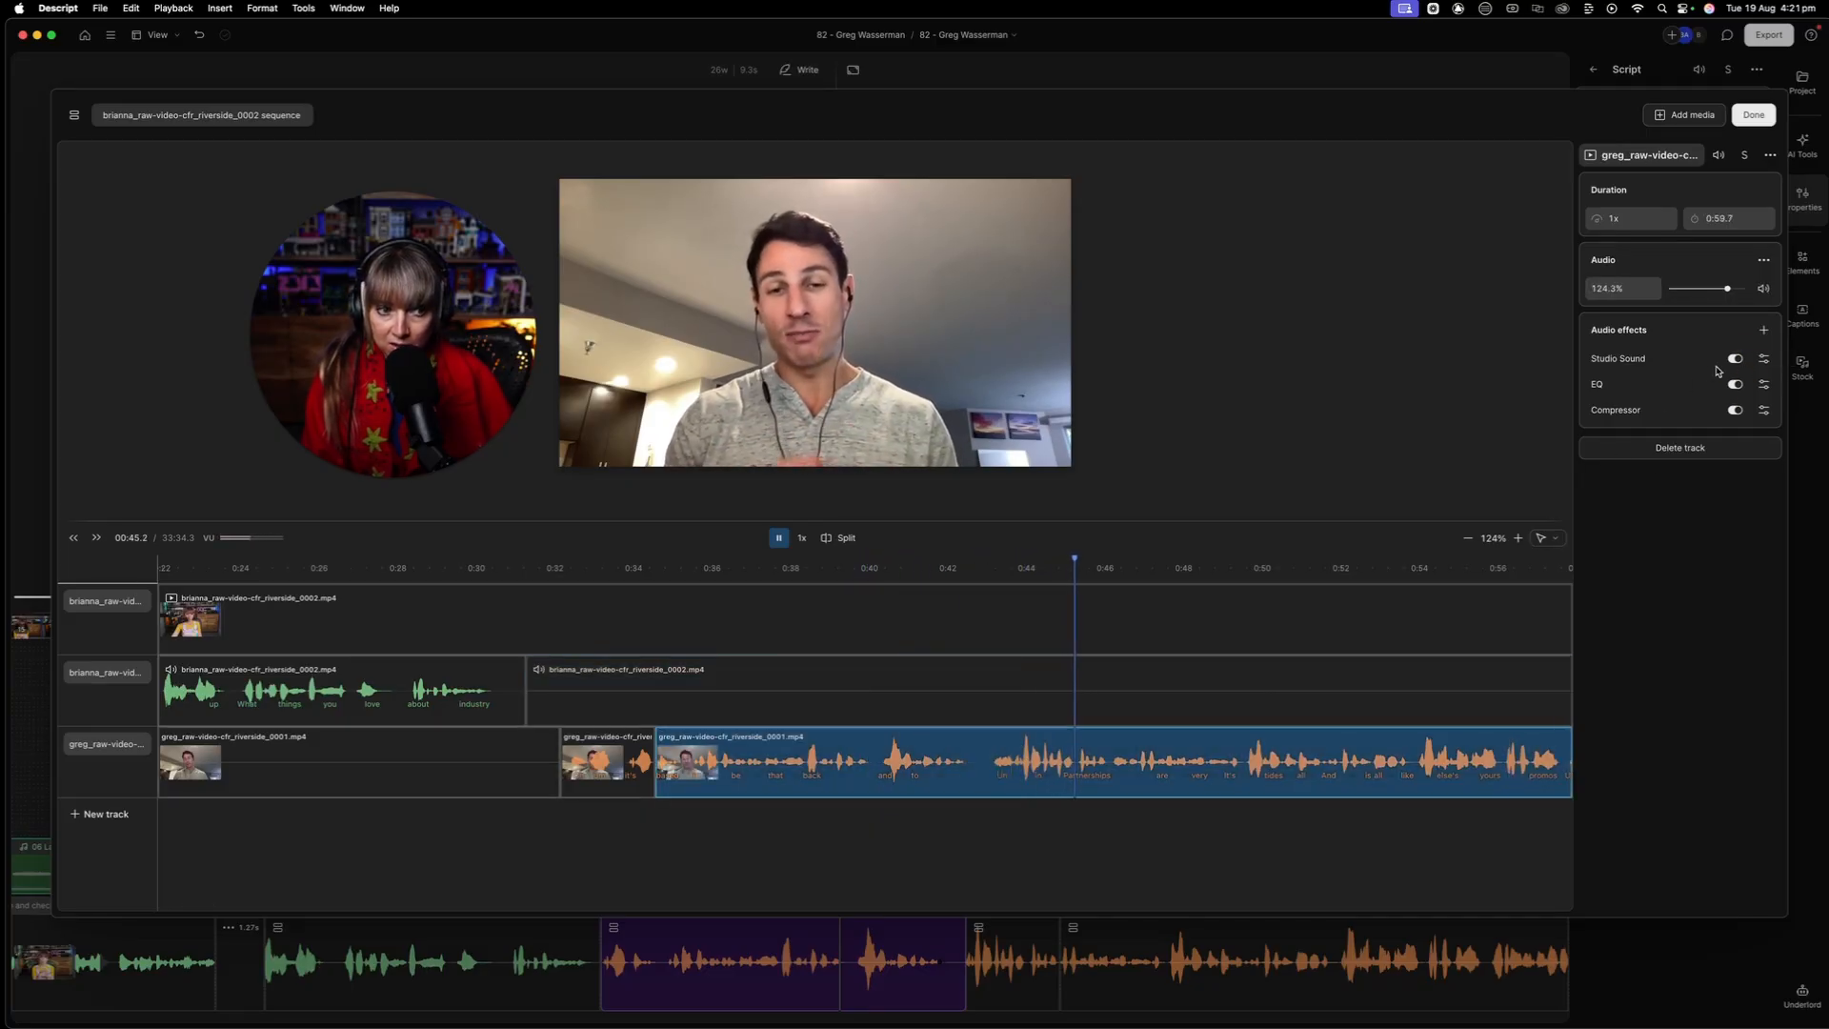
{"action": "left_click", "coordinate": [1764, 358]}
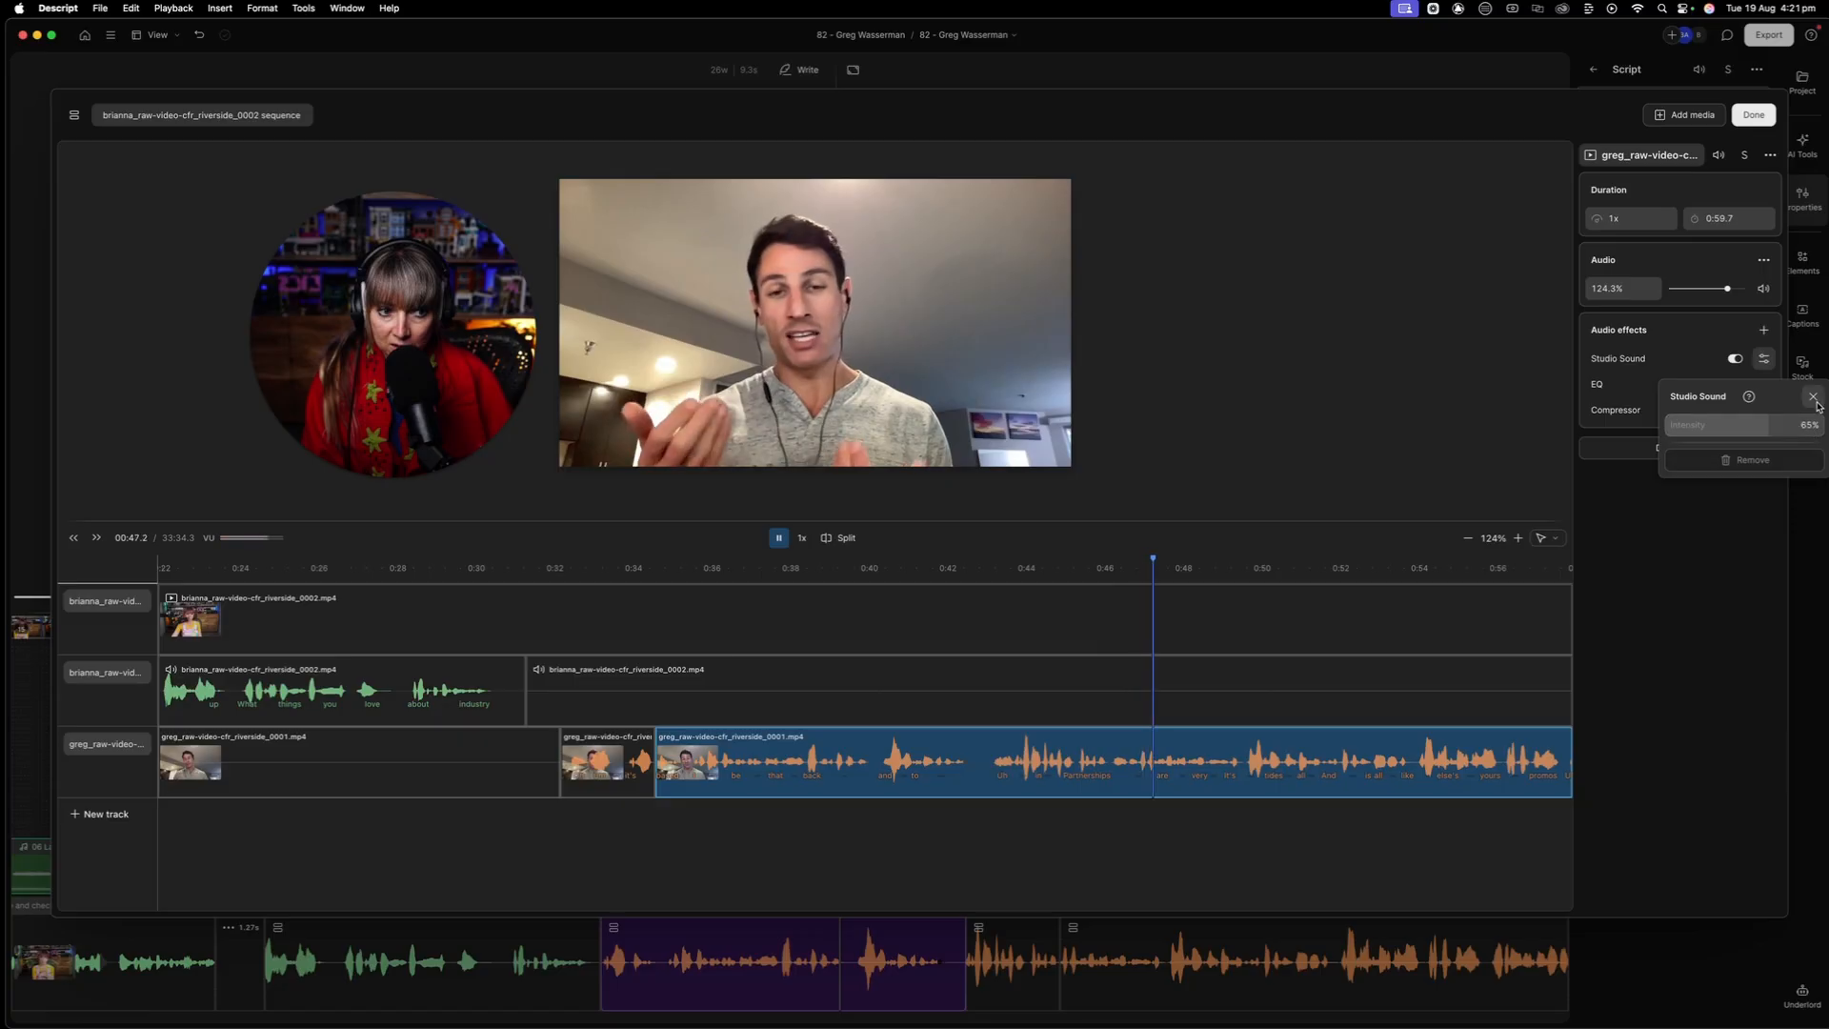
{"action": "left_click", "coordinate": [1735, 360]}
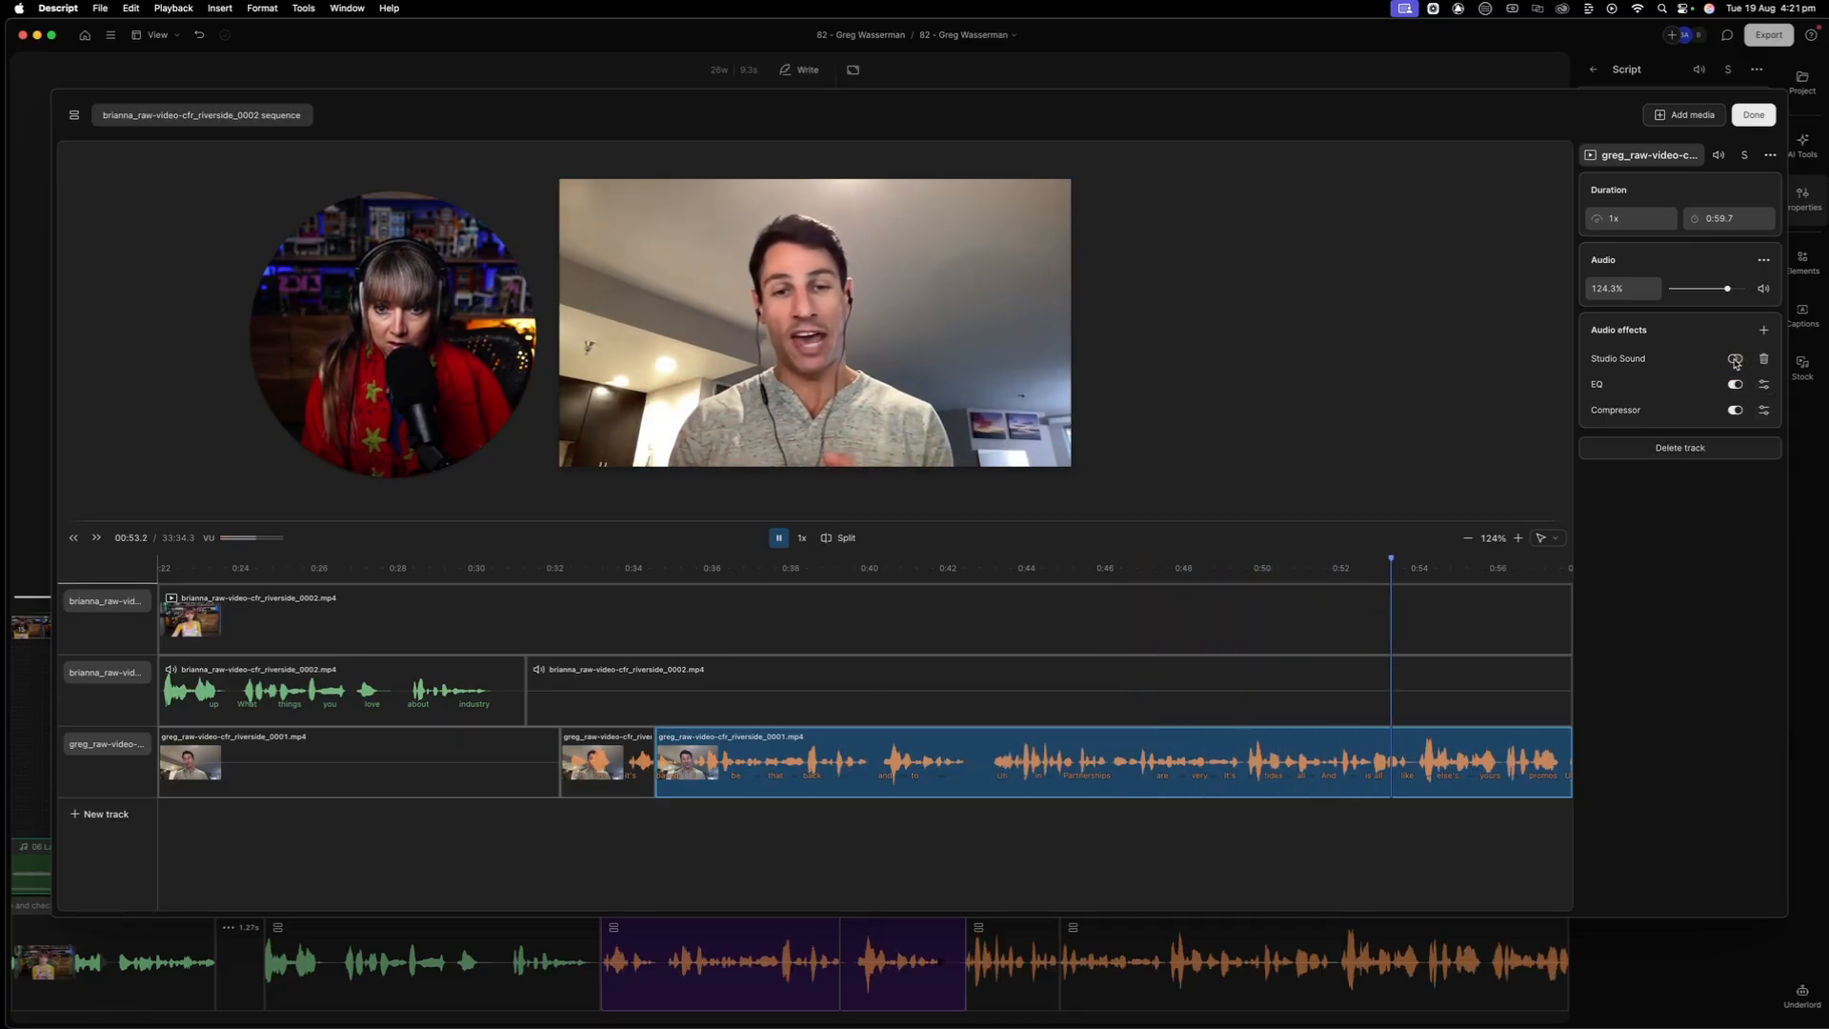
{"action": "left_click", "coordinate": [1735, 360]}
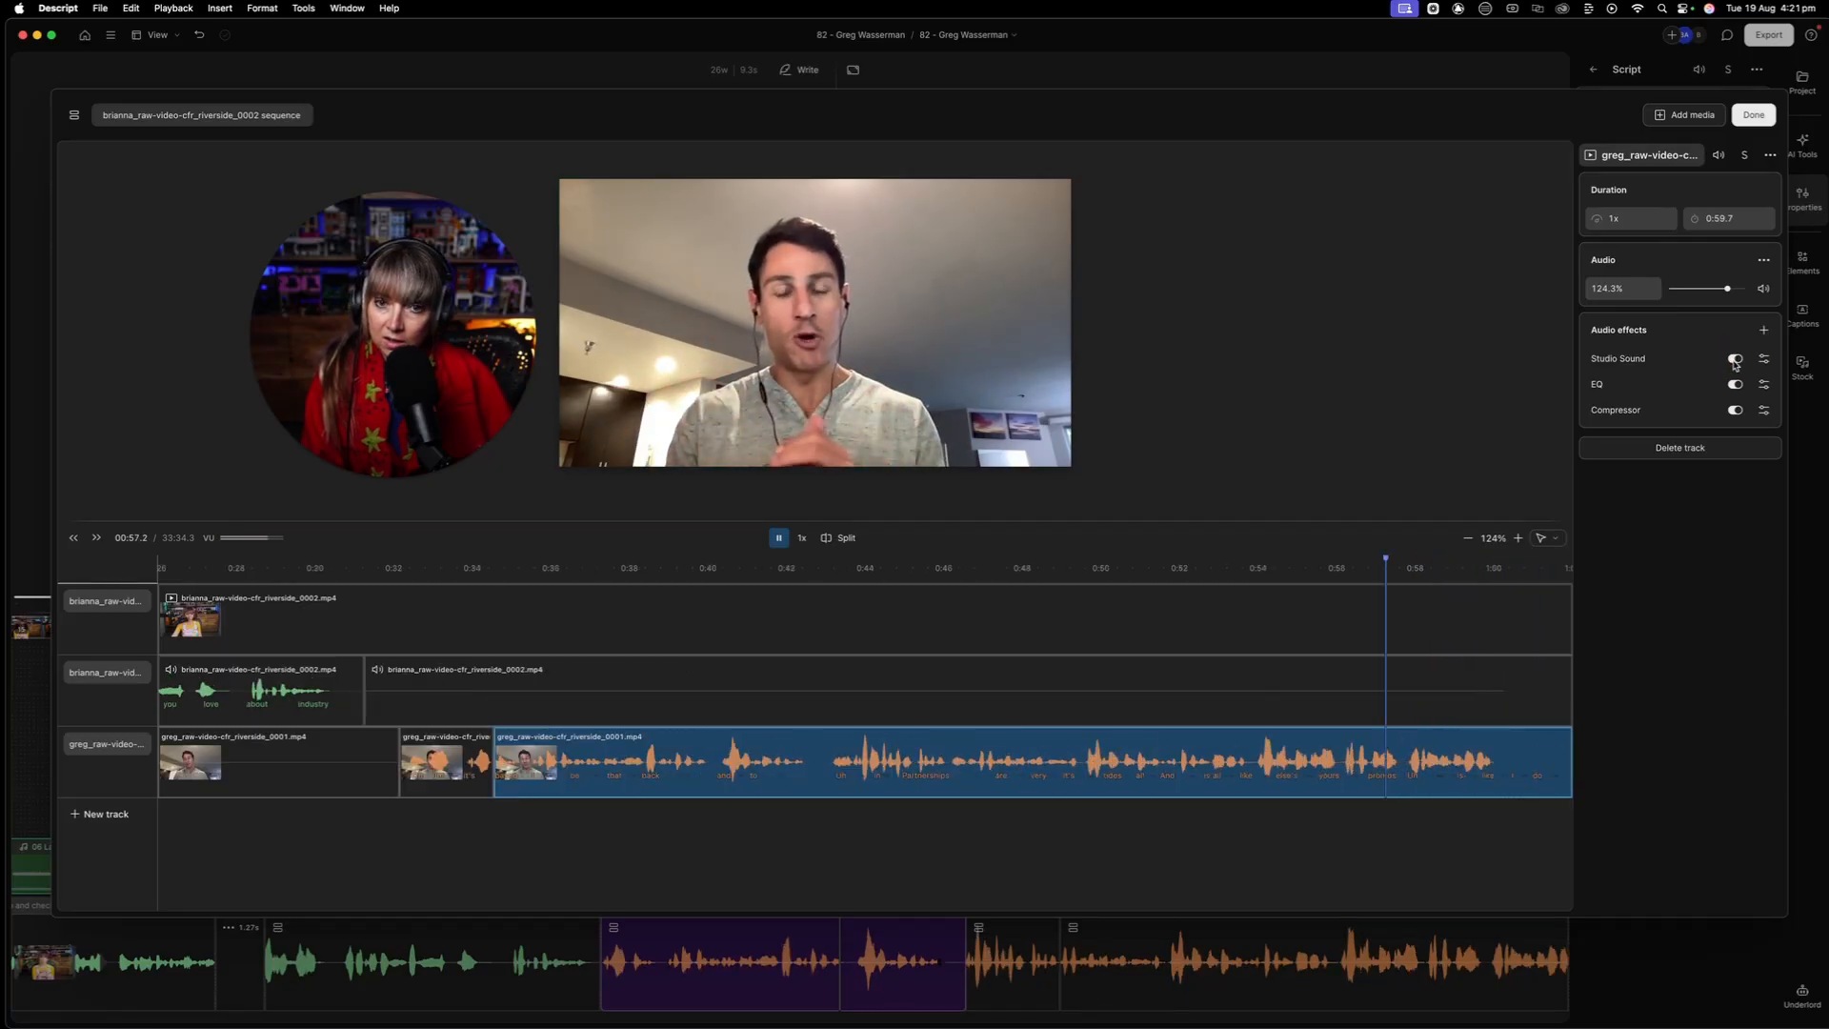
Compare the guest's clip with EQ off, stop playback, turn EQ back on and open its band settings
{"action": "left_click", "coordinate": [1735, 385]}
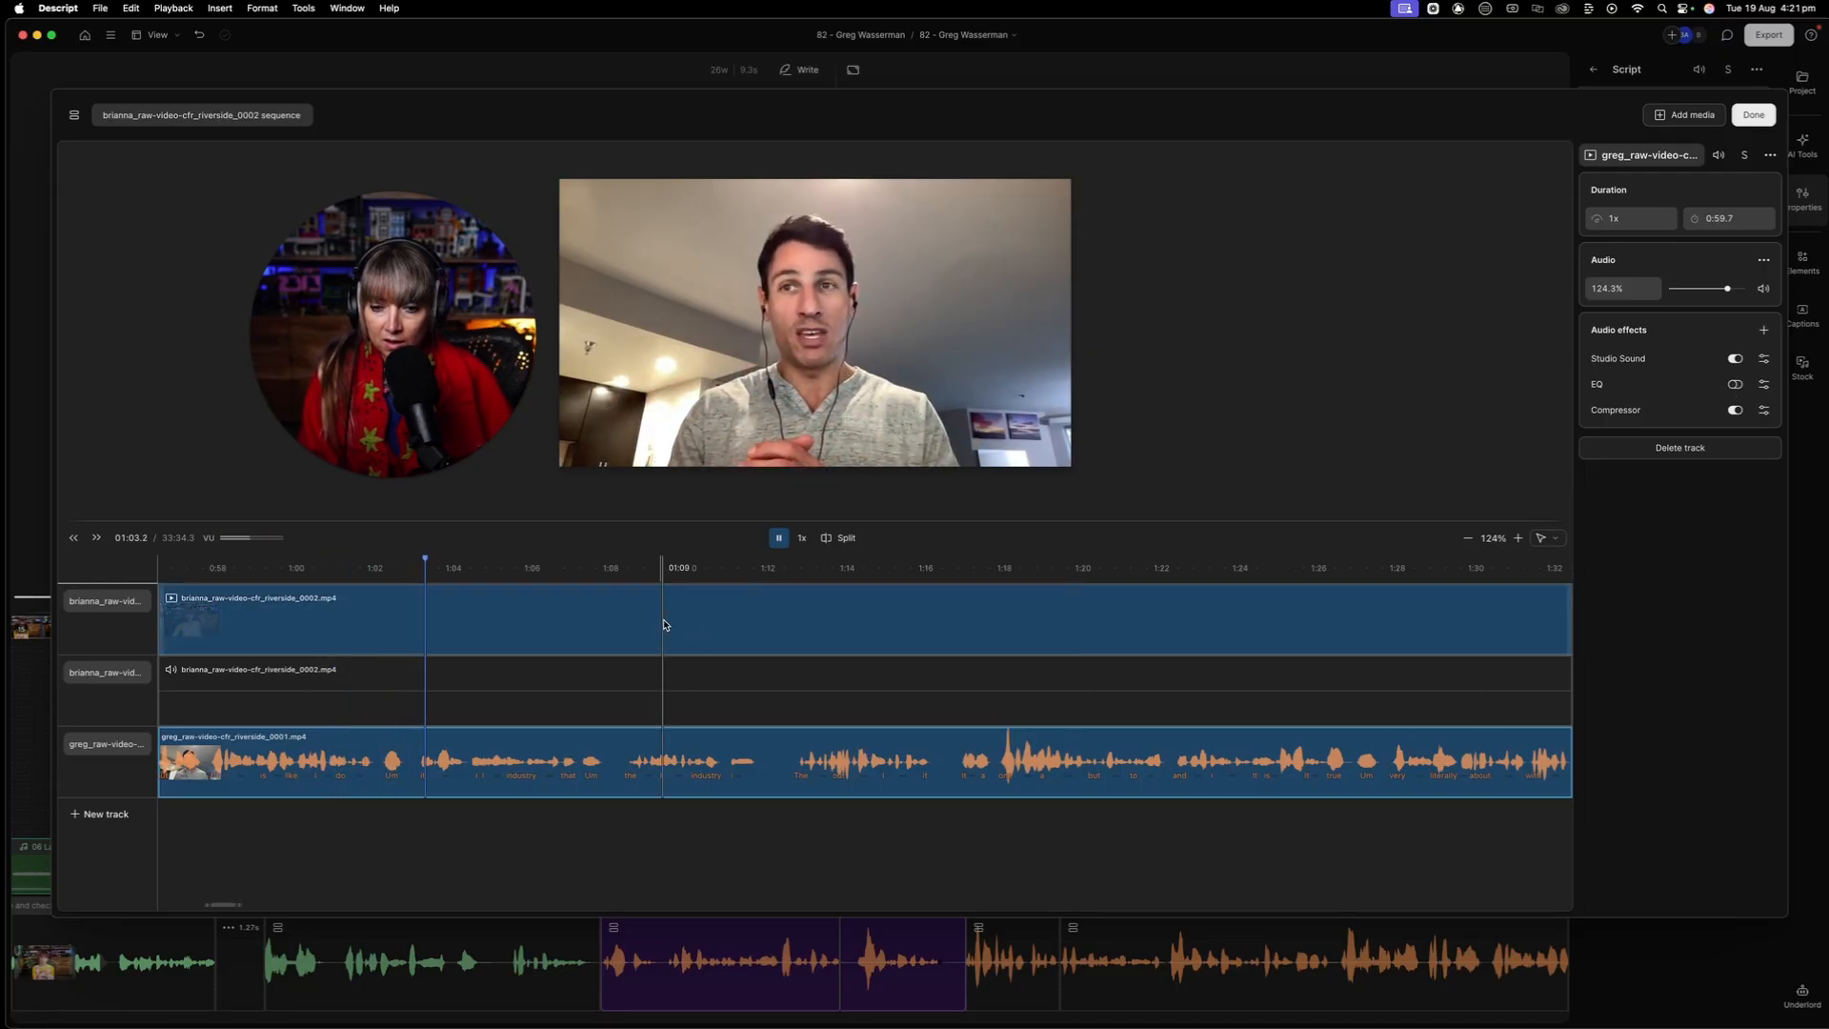
{"action": "left_click", "coordinate": [778, 538]}
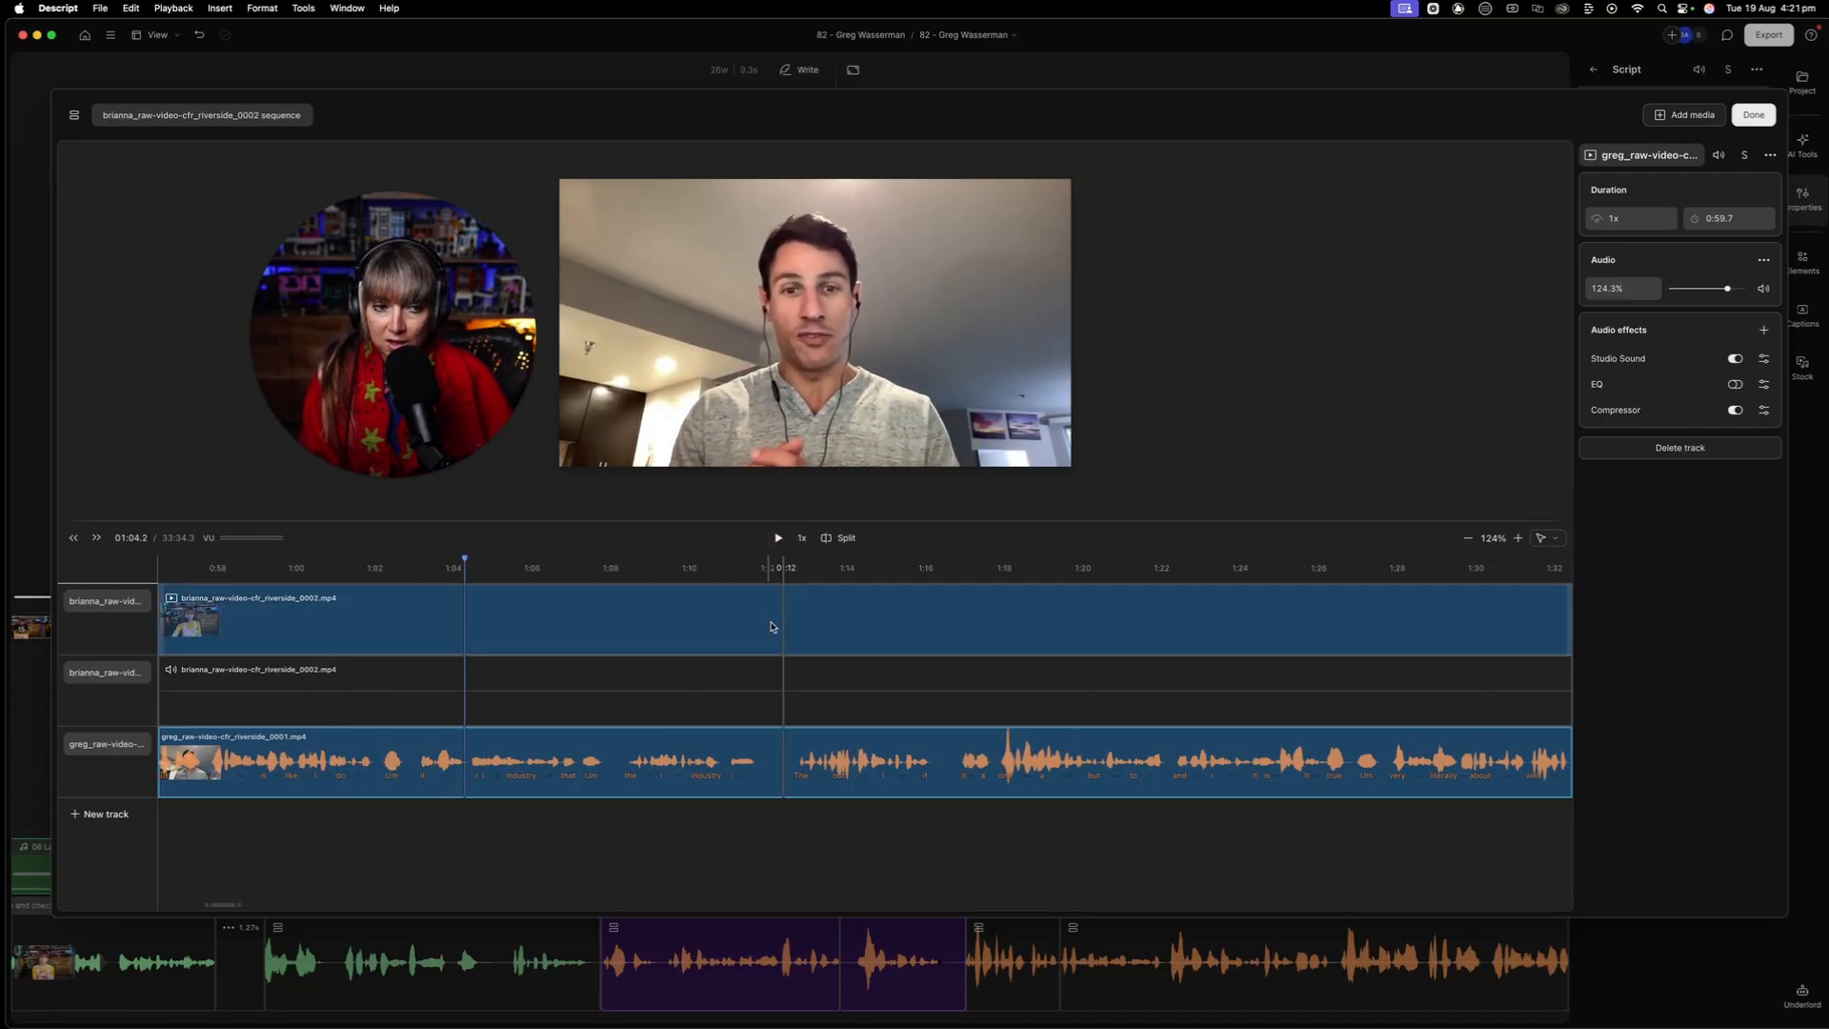
{"action": "left_click", "coordinate": [1736, 385]}
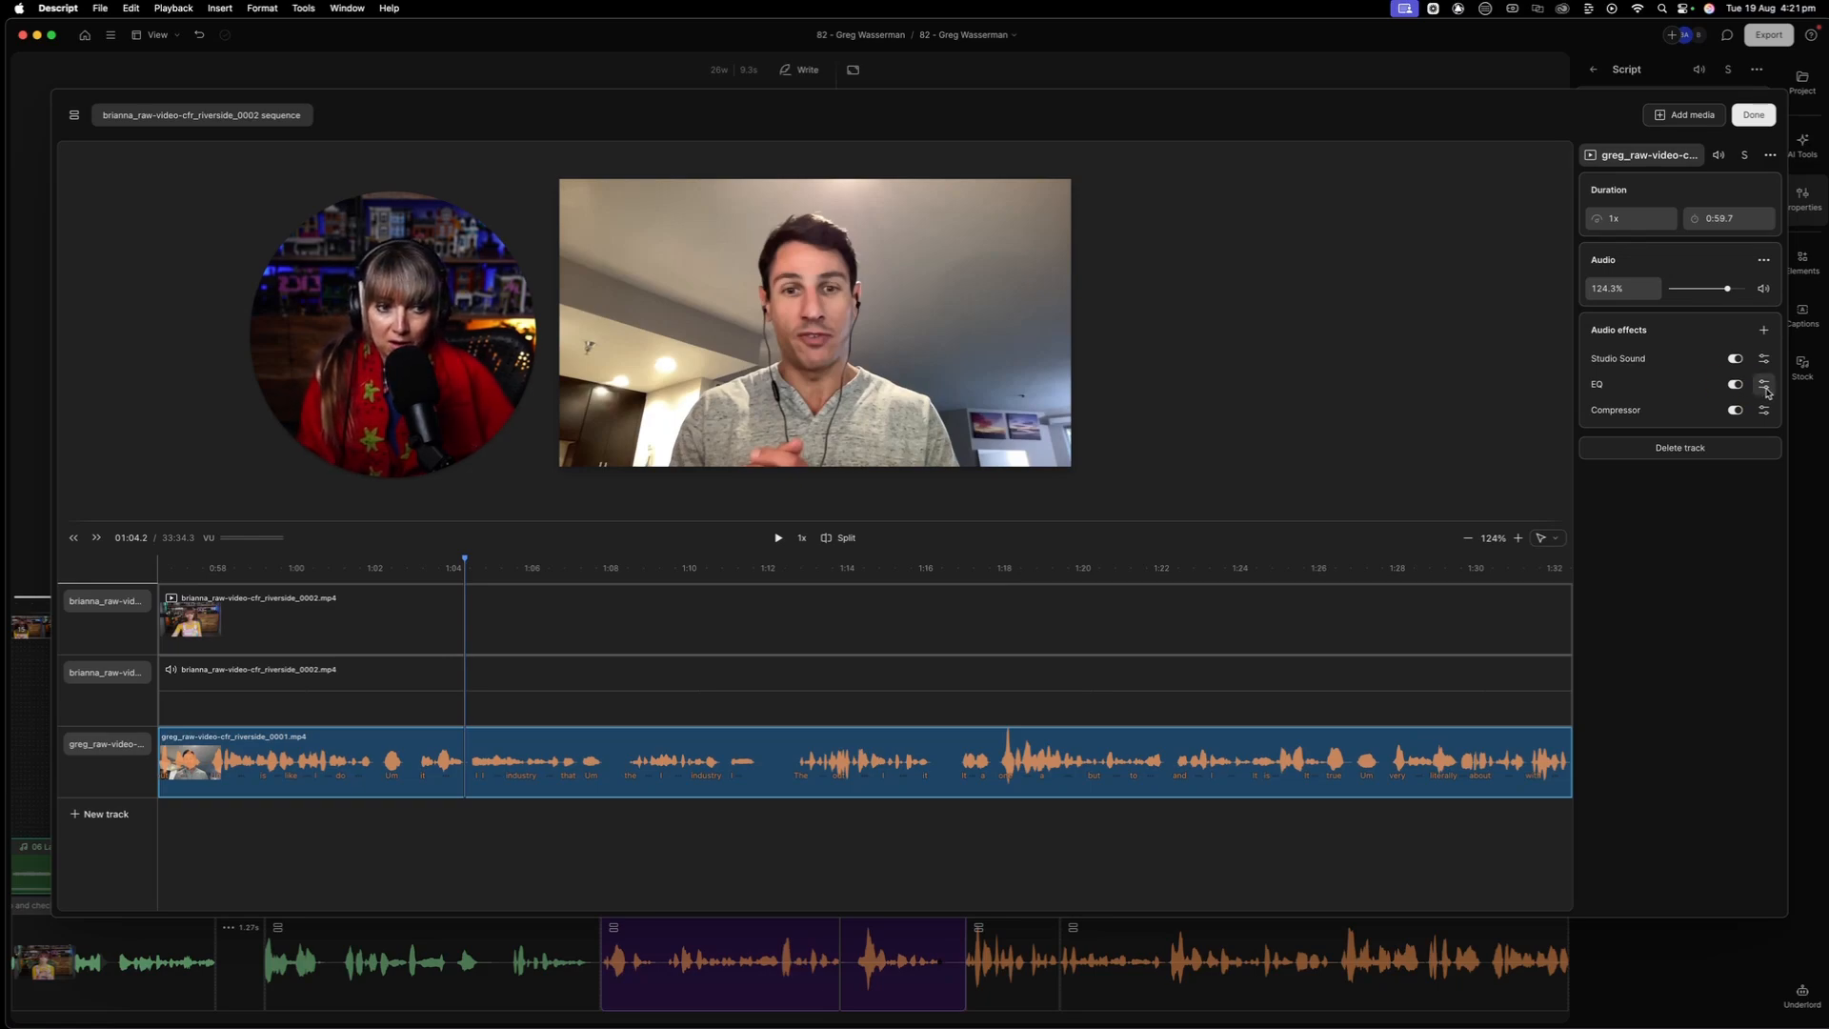
{"action": "left_click", "coordinate": [1764, 386]}
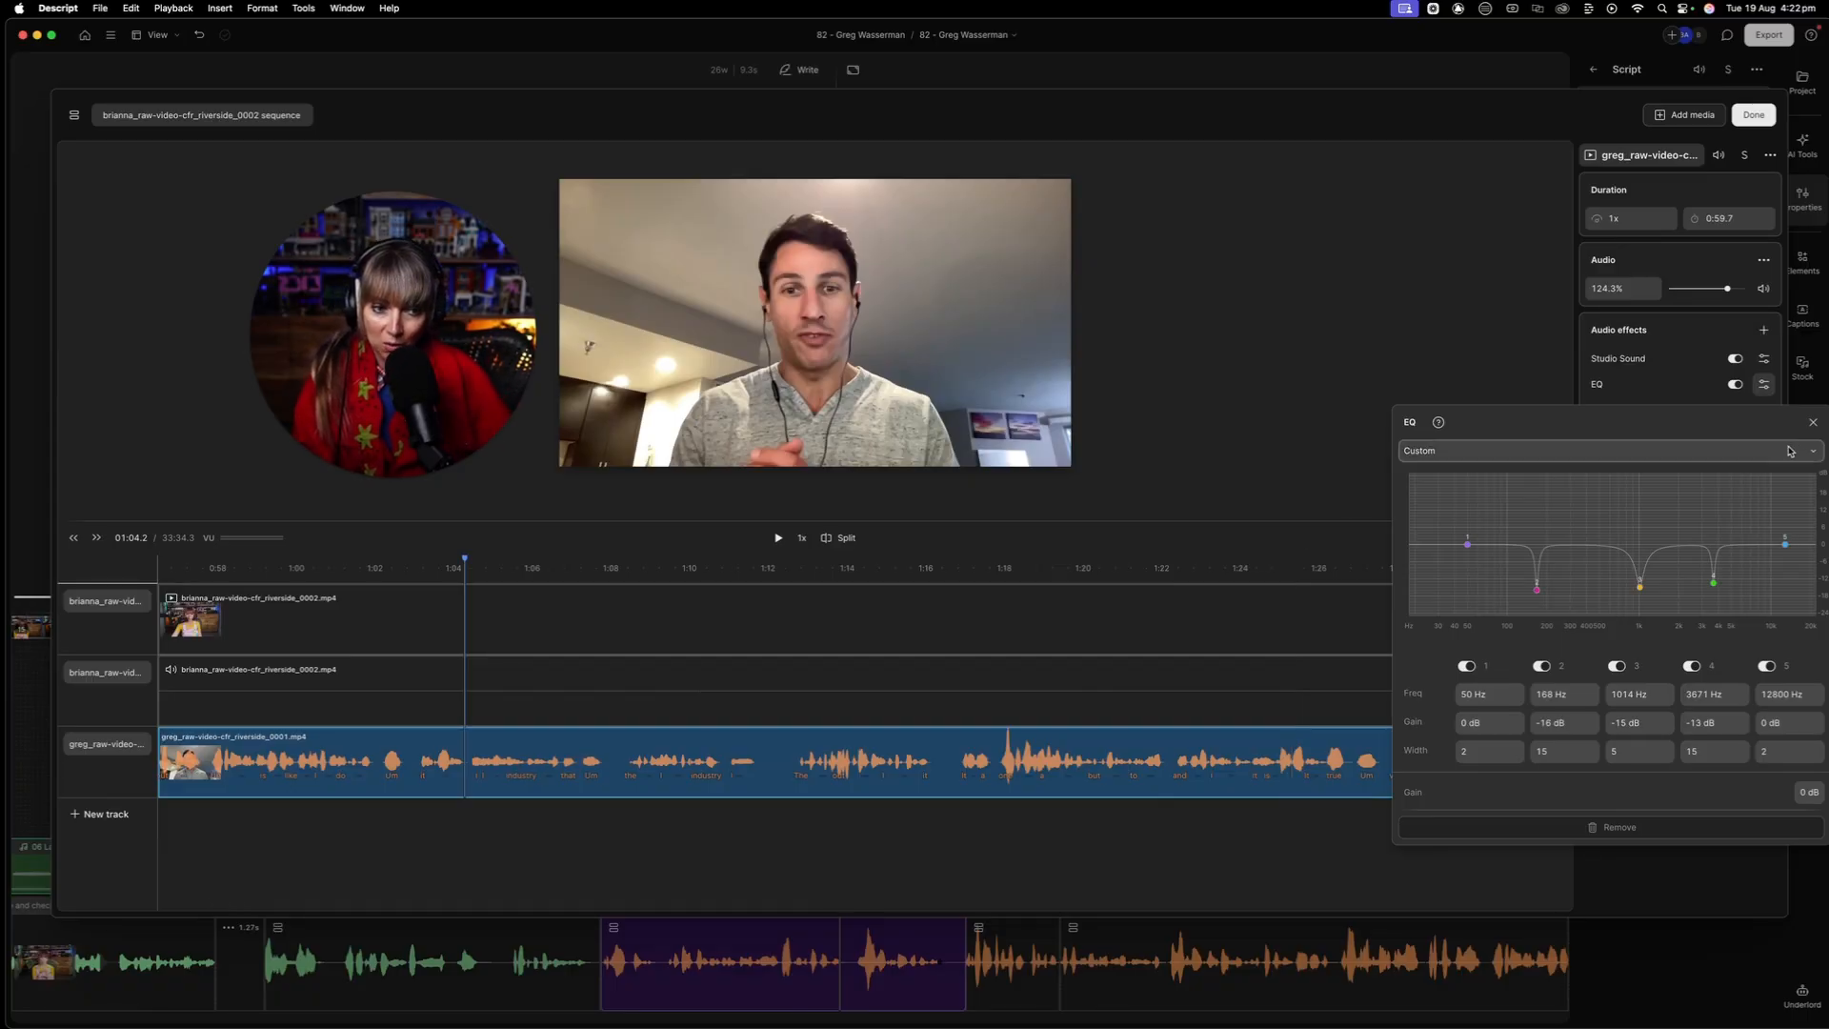
Play the guest's clip from about 1:01.8, compare it with Studio Sound and EQ toggled off and on, and stop playback
{"action": "left_click", "coordinate": [373, 619]}
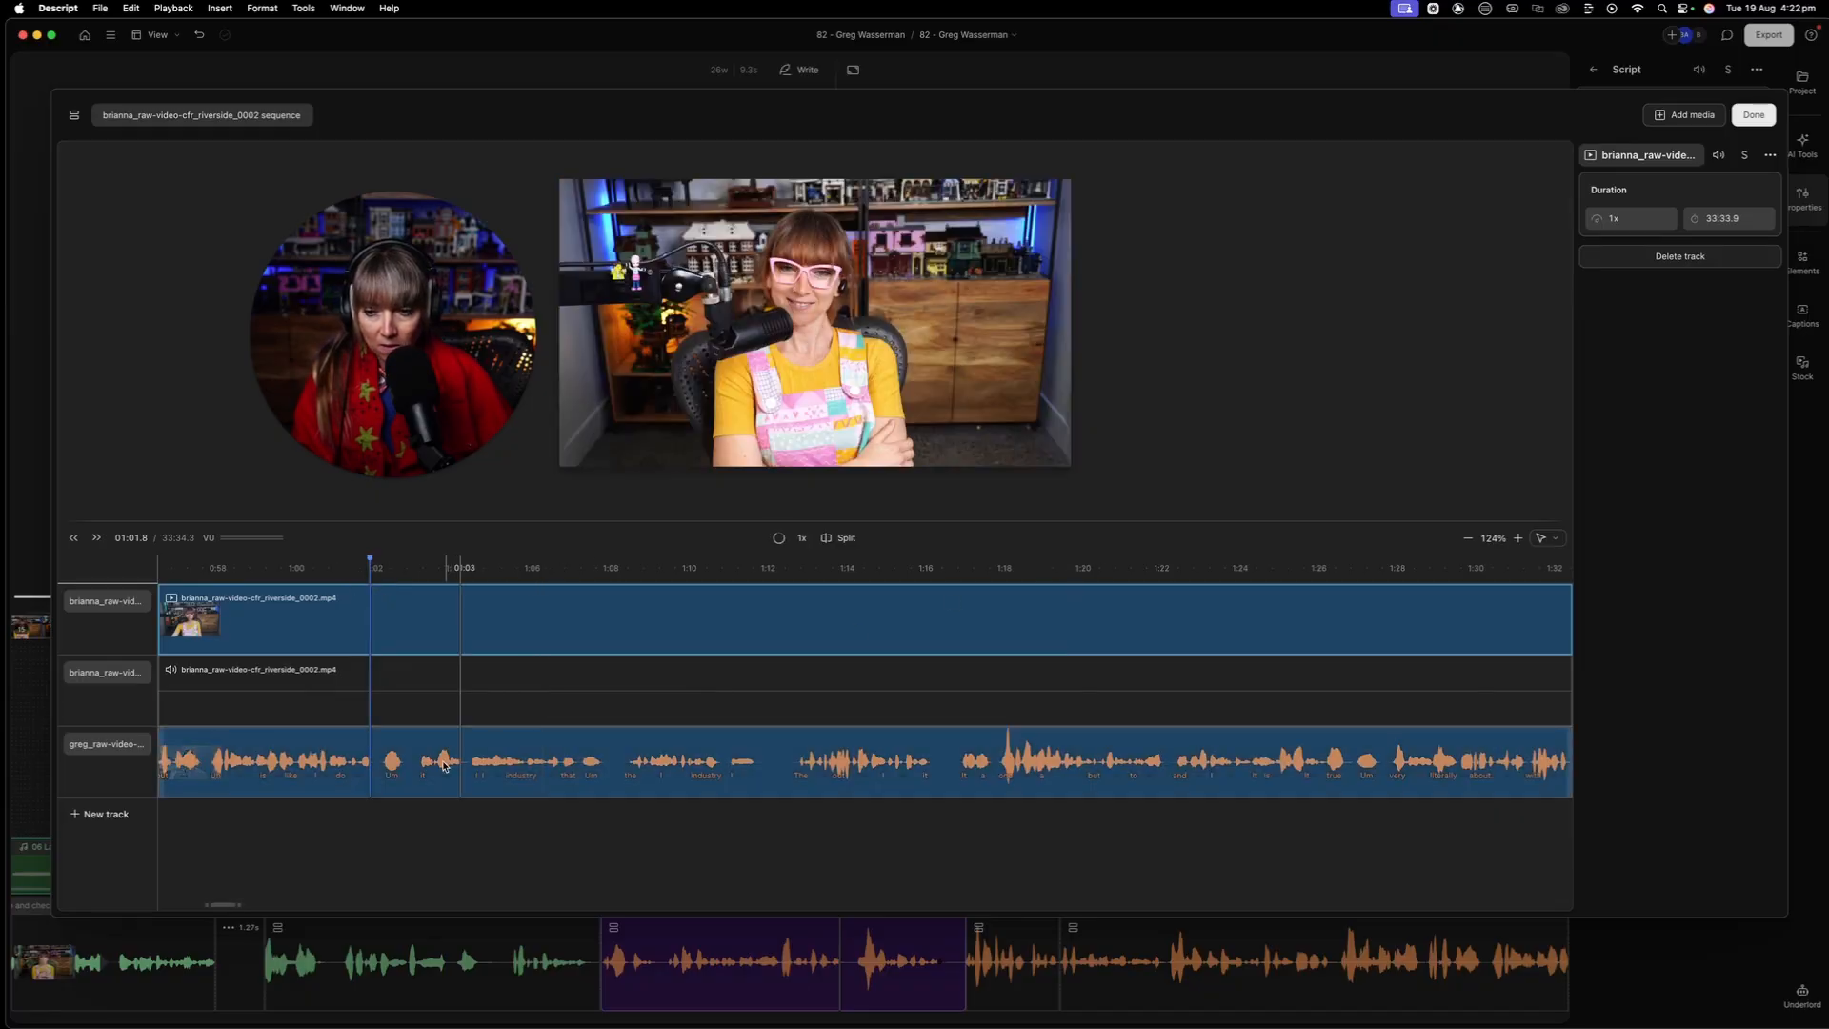
{"action": "left_click", "coordinate": [417, 765]}
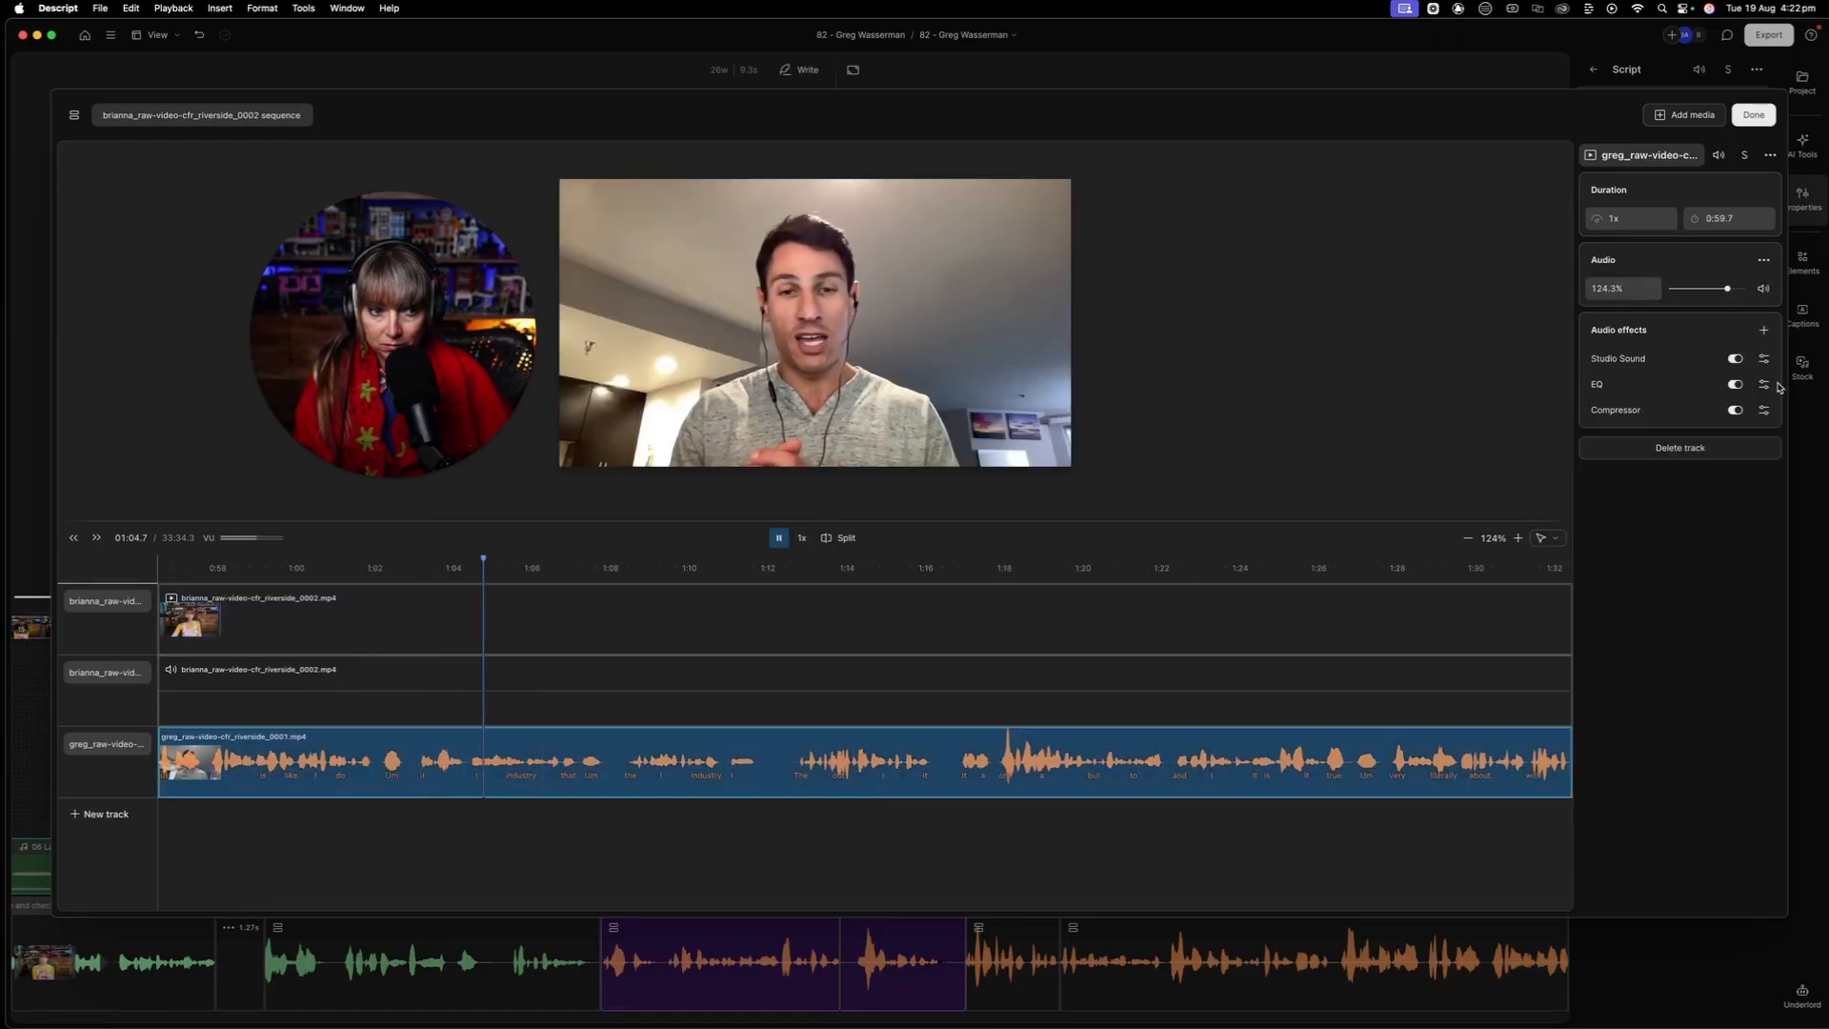
{"action": "left_click", "coordinate": [1735, 360]}
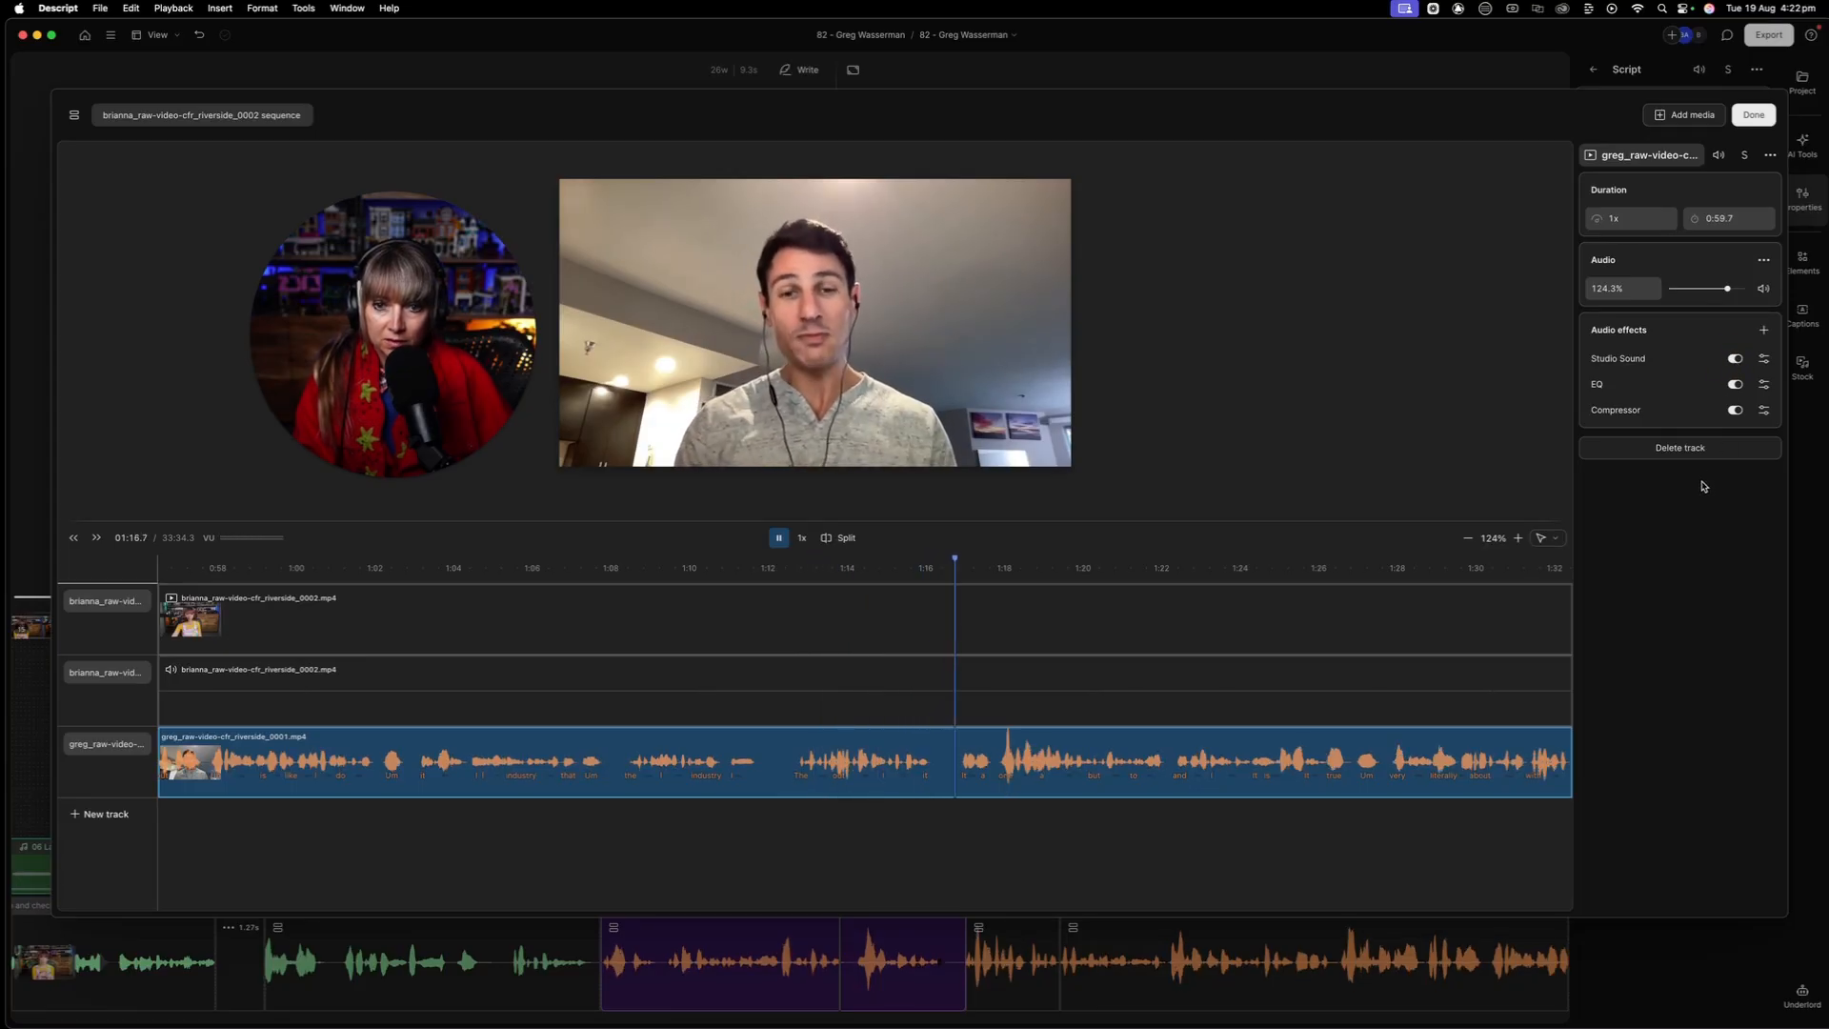
{"action": "left_click", "coordinate": [1738, 386]}
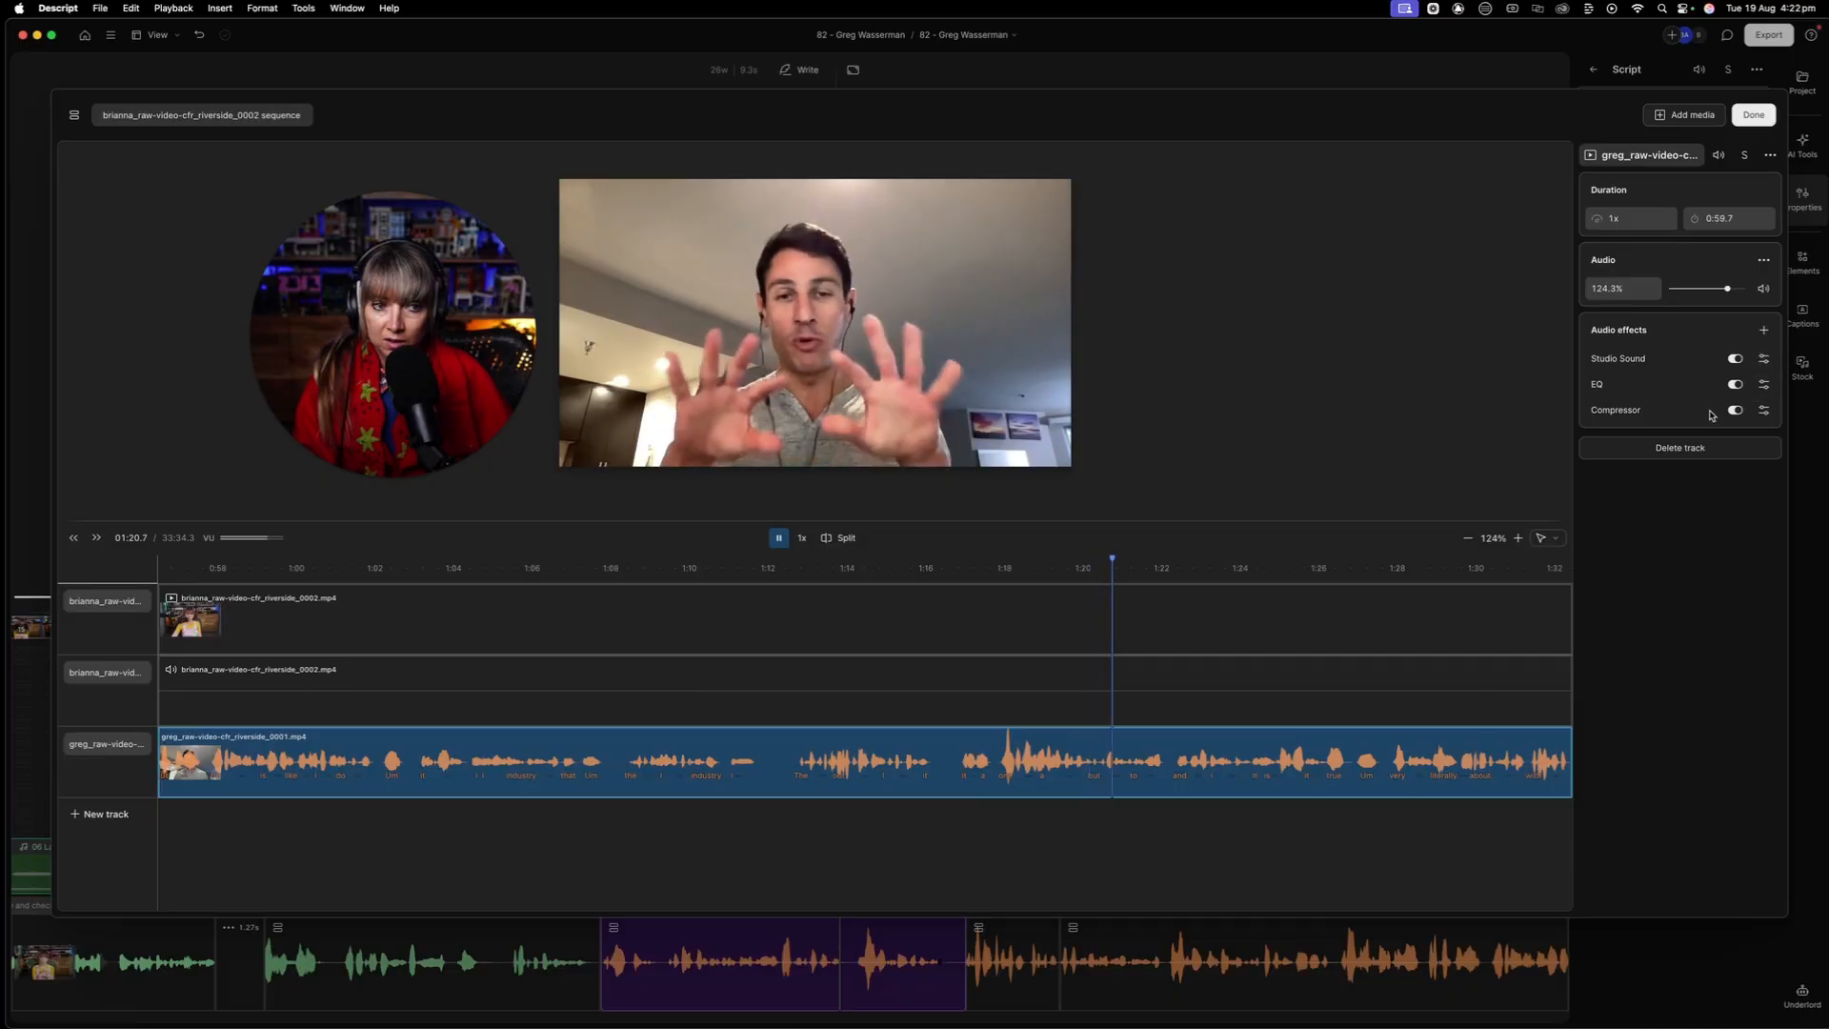
{"action": "left_click", "coordinate": [780, 542]}
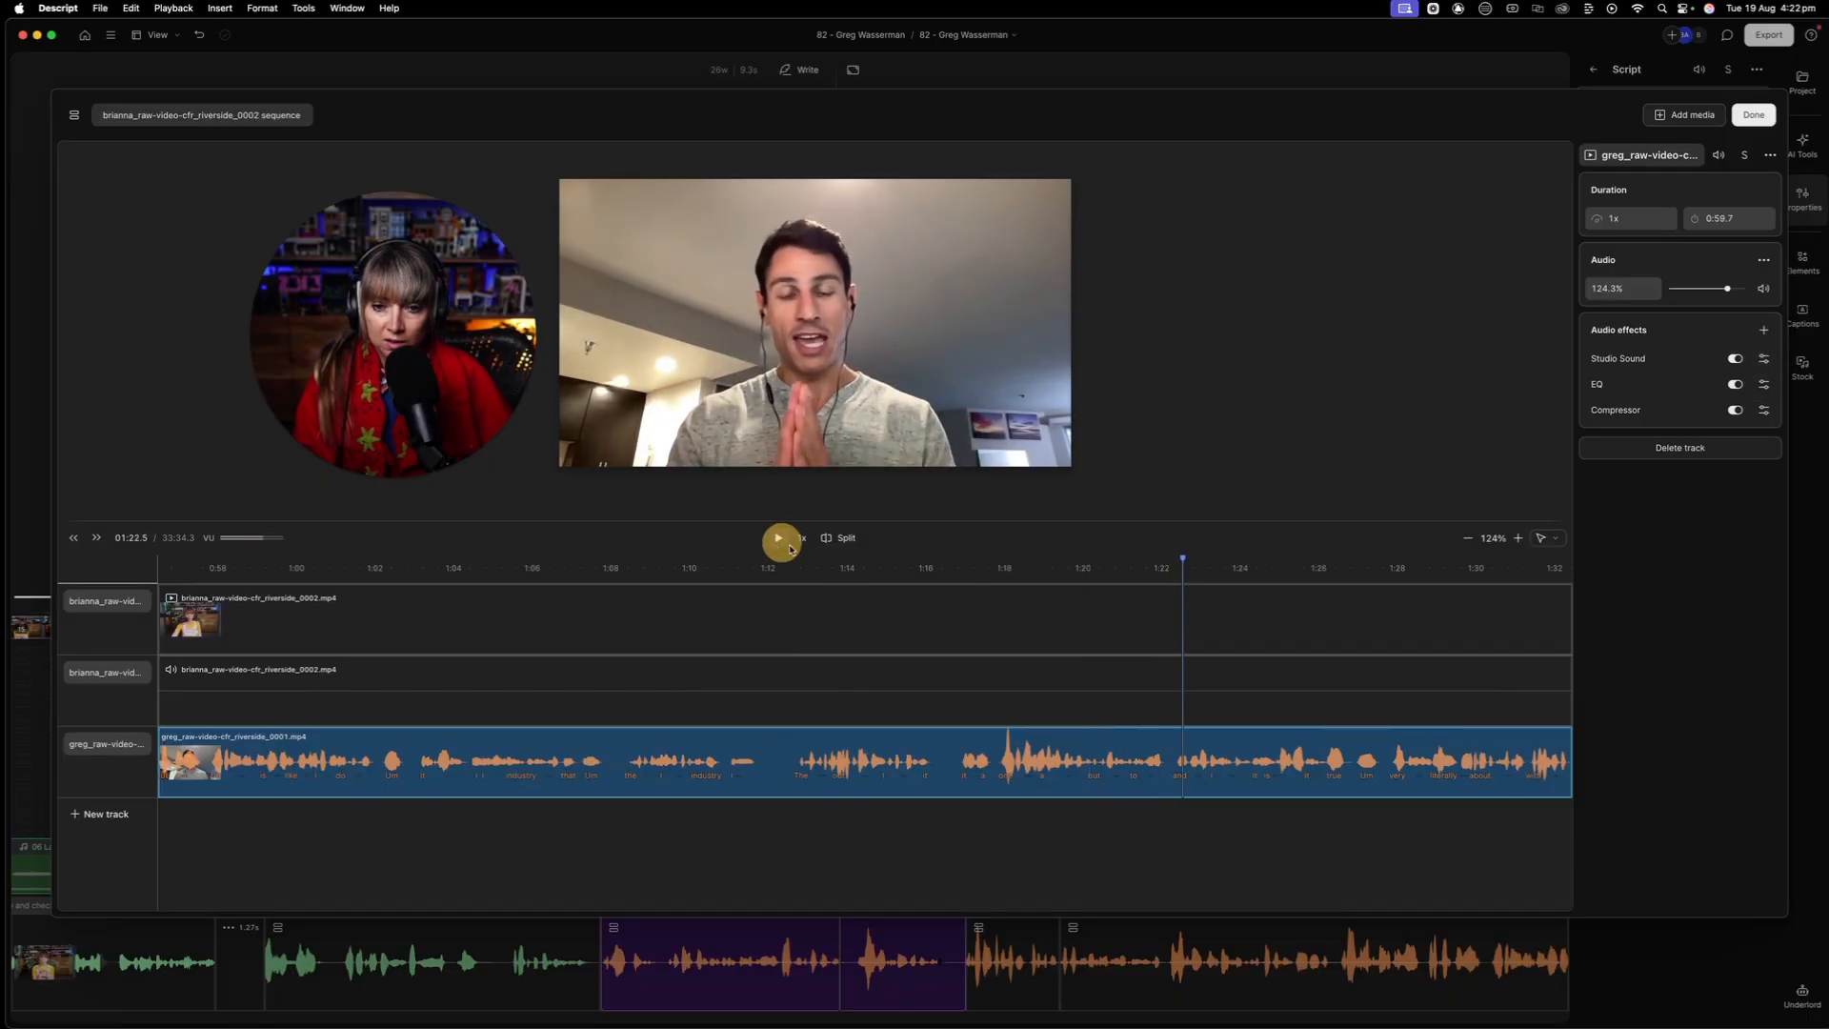